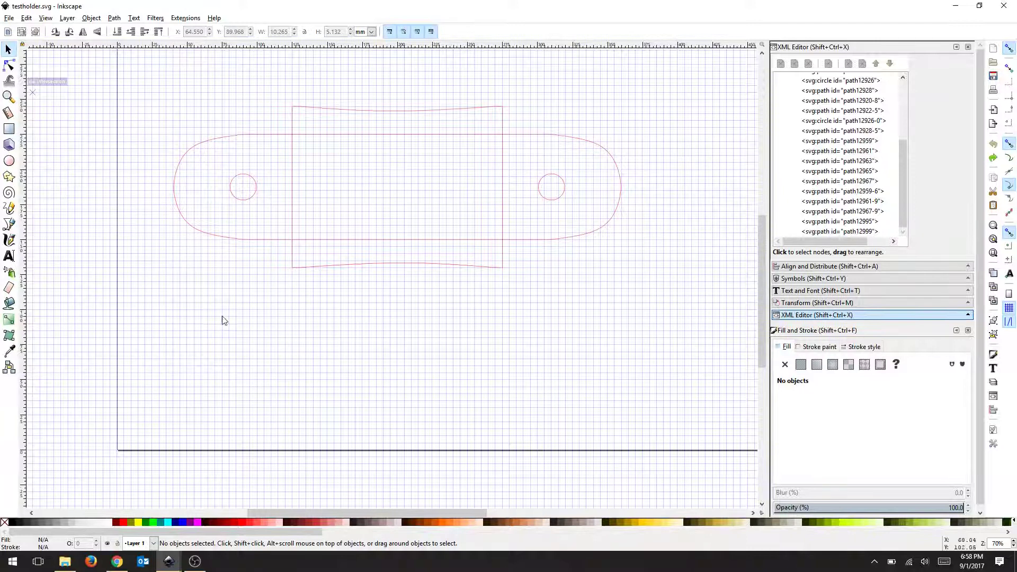
Resize the page to fit the drawing, making it 319.36 × 115.20 mm
click(8, 19)
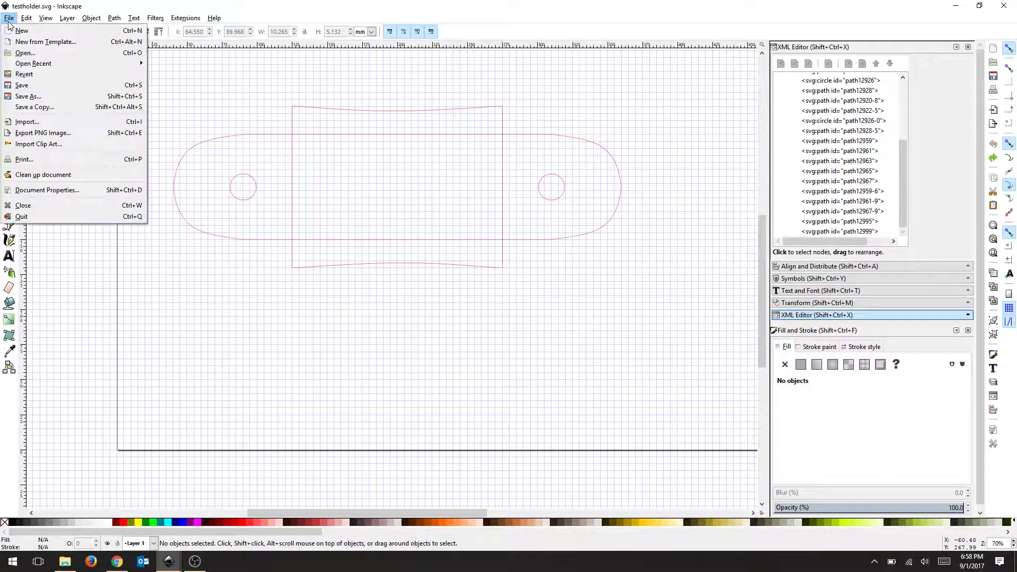
click(62, 189)
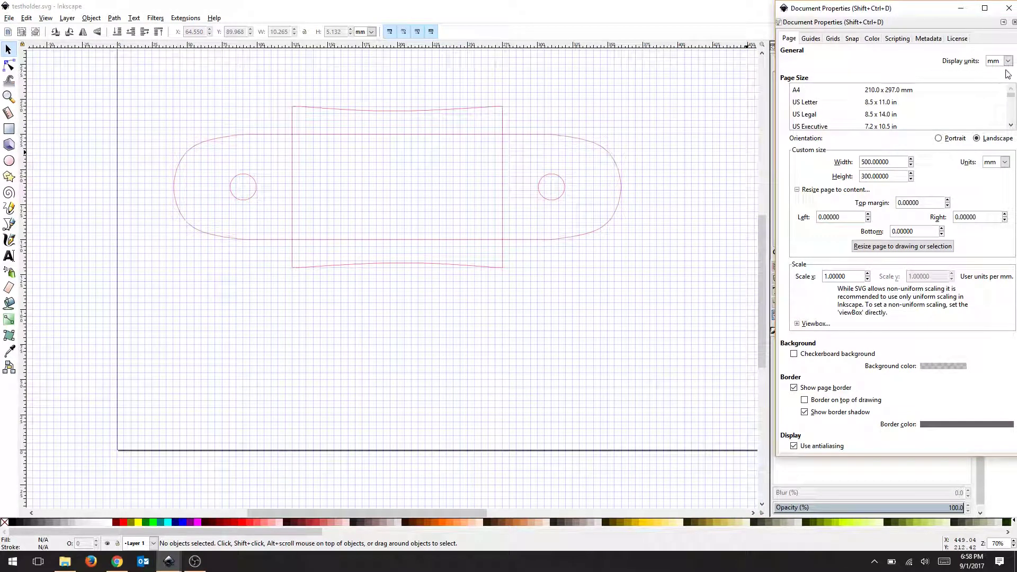
click(867, 245)
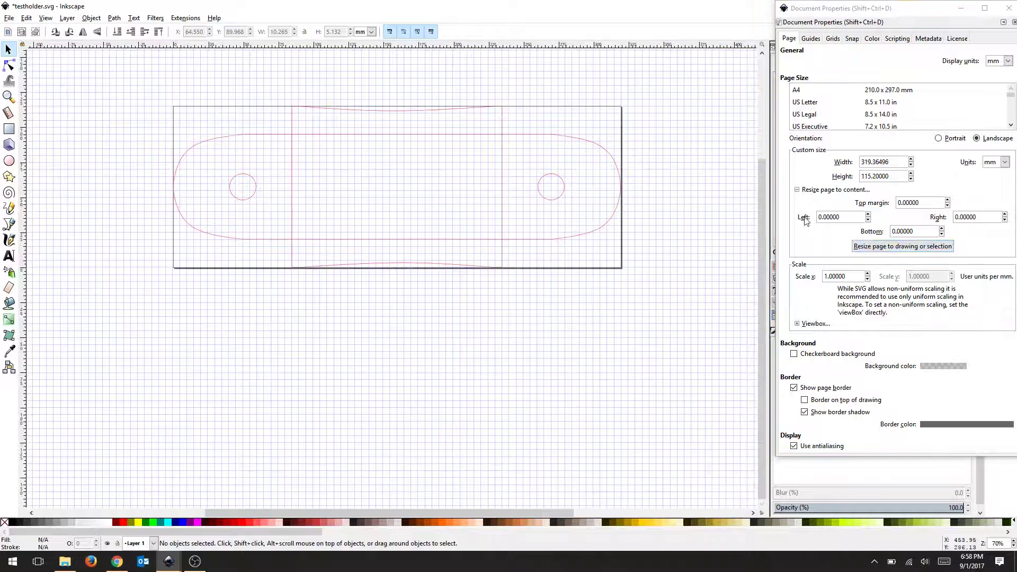
click(797, 190)
click(1008, 7)
Zoom in and draw notch lines at the left and right panel junctions with the Bezier tool
scroll(345, 296, up, 2)
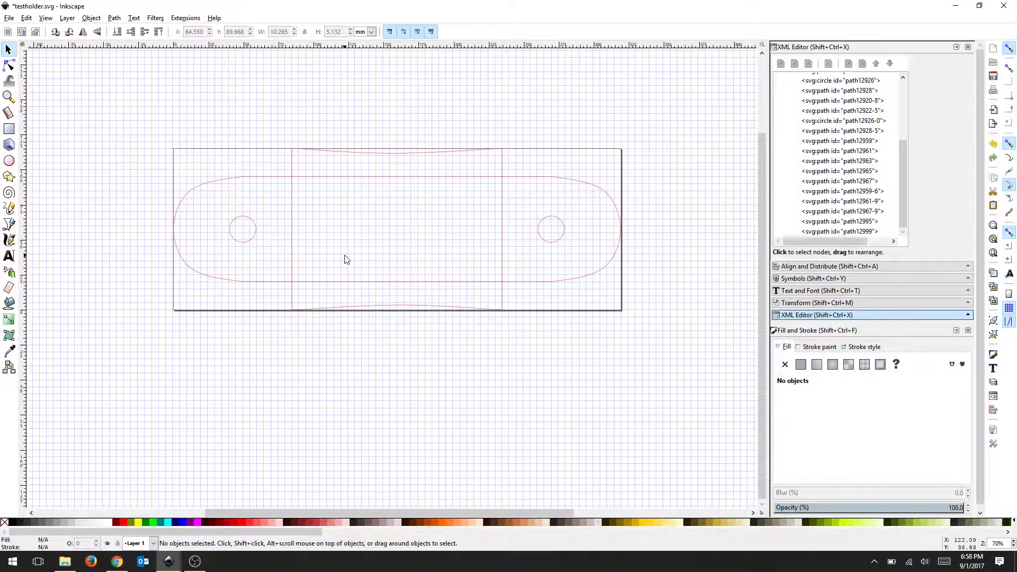
ctrl+scroll(346, 259, up, 1)
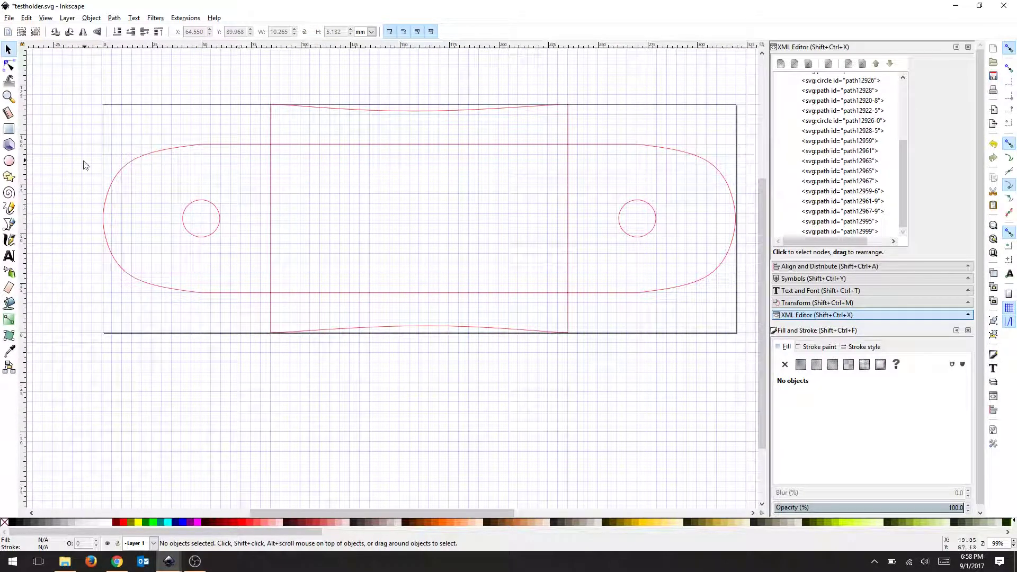
click(9, 224)
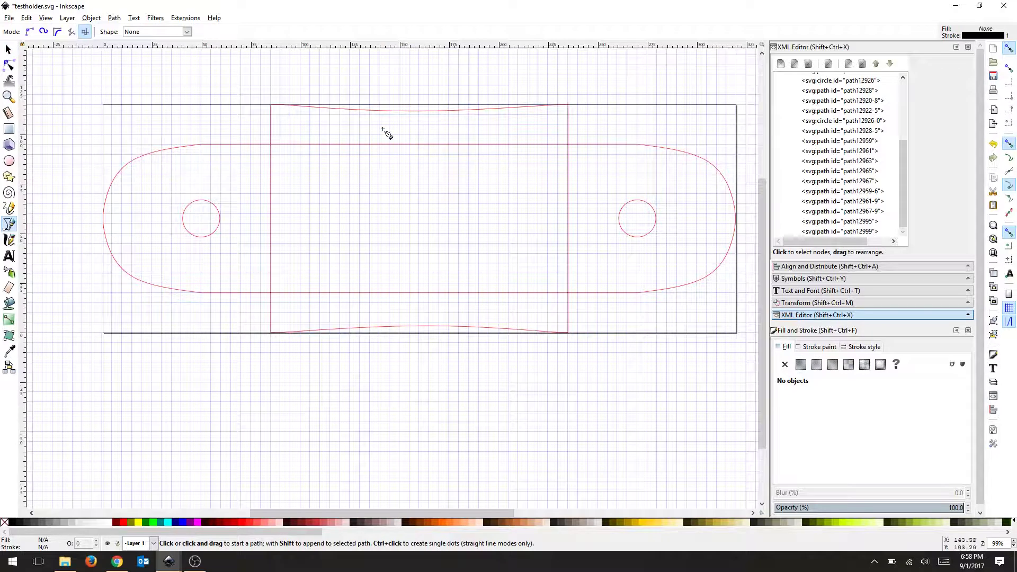
click(271, 124)
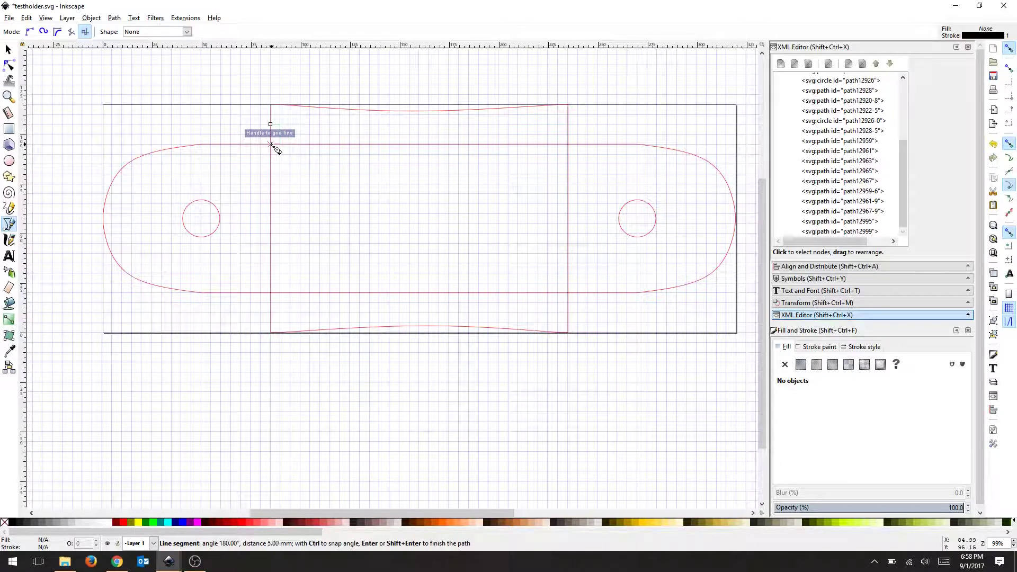
key(Return)
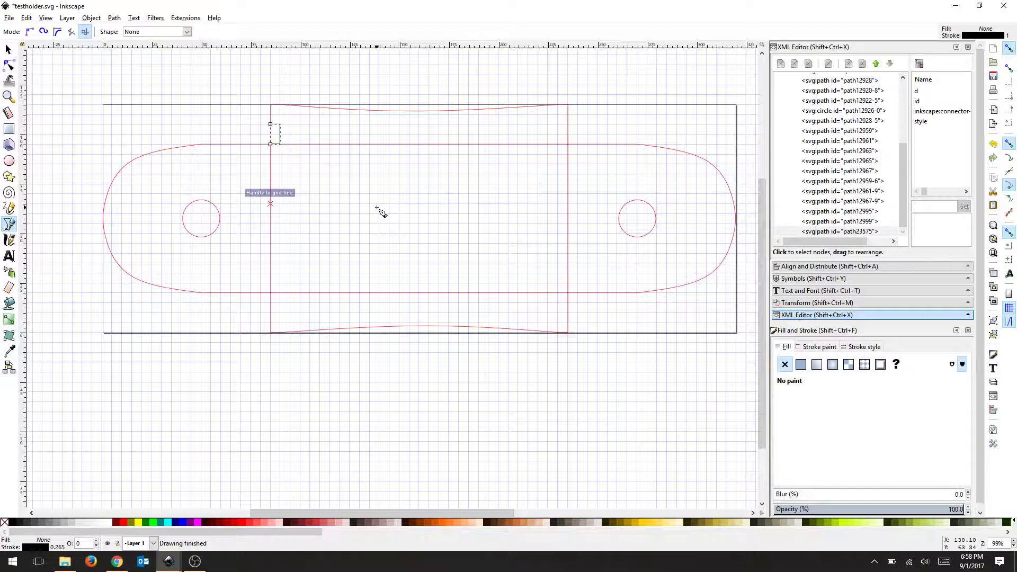
click(568, 125)
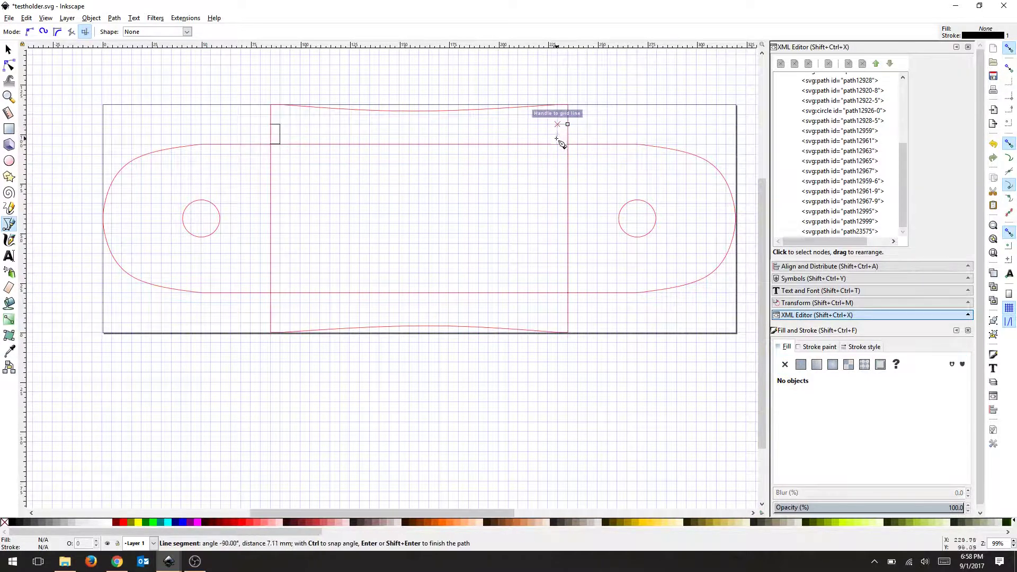
double_click(556, 182)
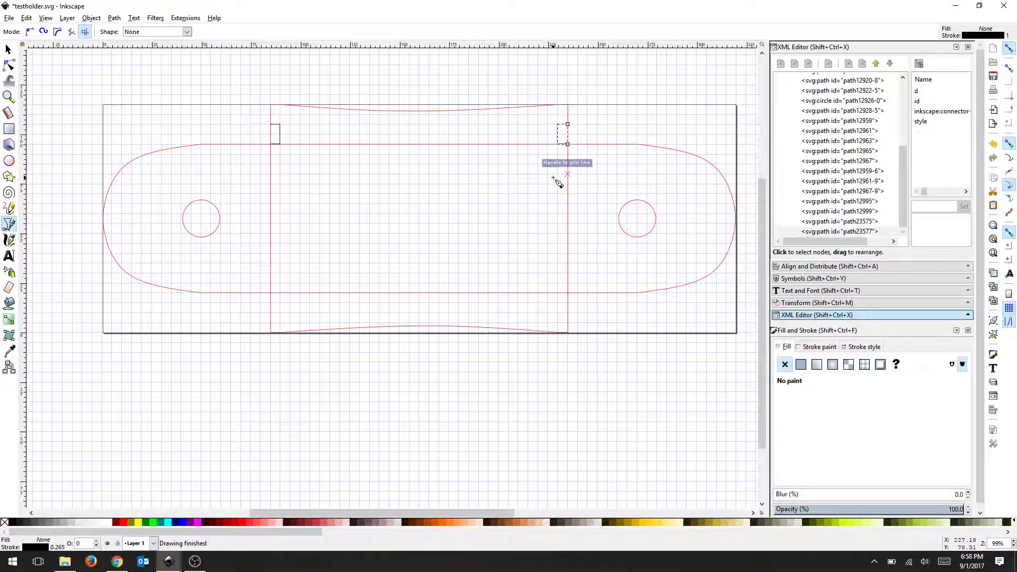
click(568, 154)
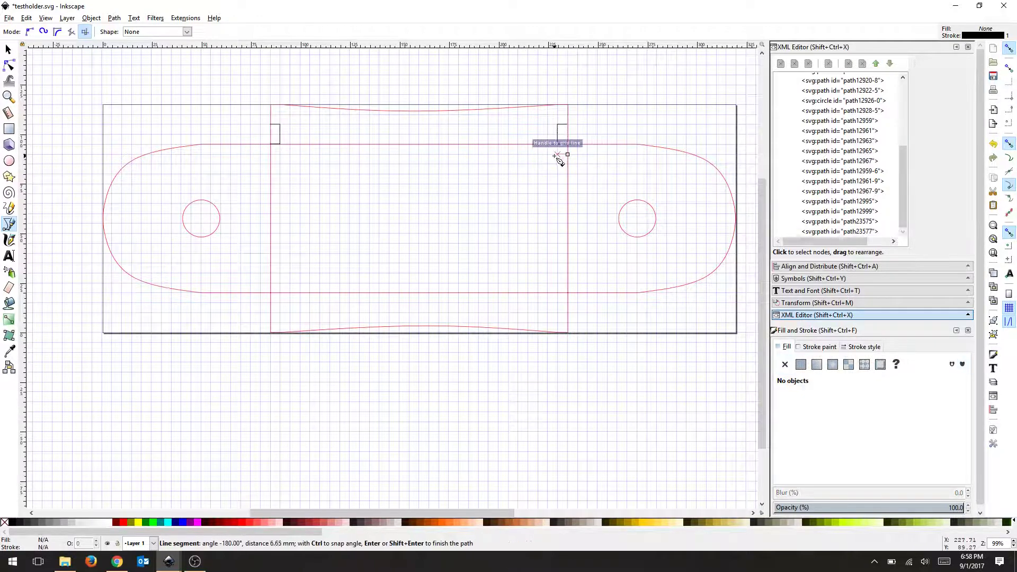
click(547, 154)
click(547, 145)
key(Return)
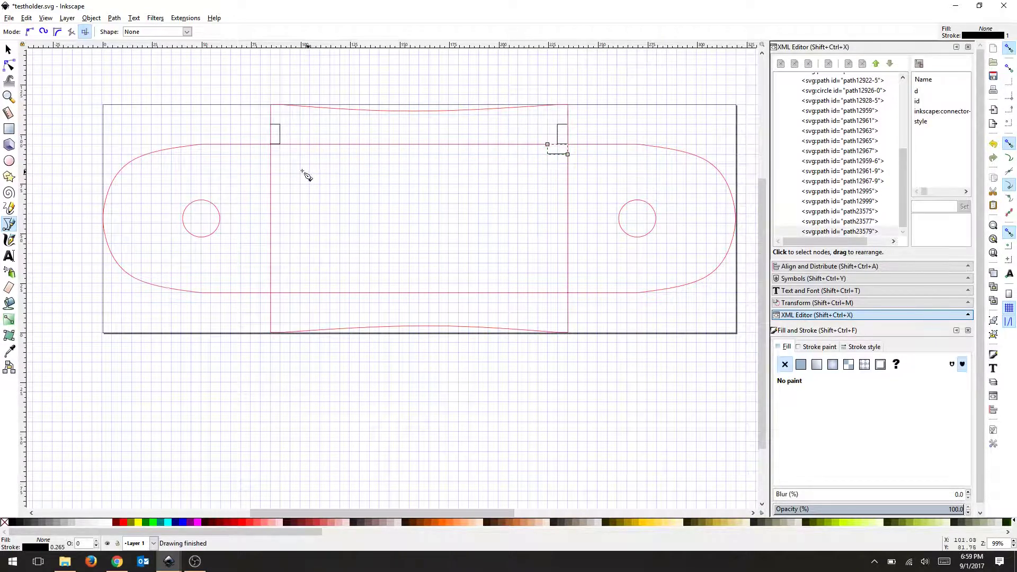
Draw the 10 mm left notch outline and a notch in the middle of the top edge
click(271, 154)
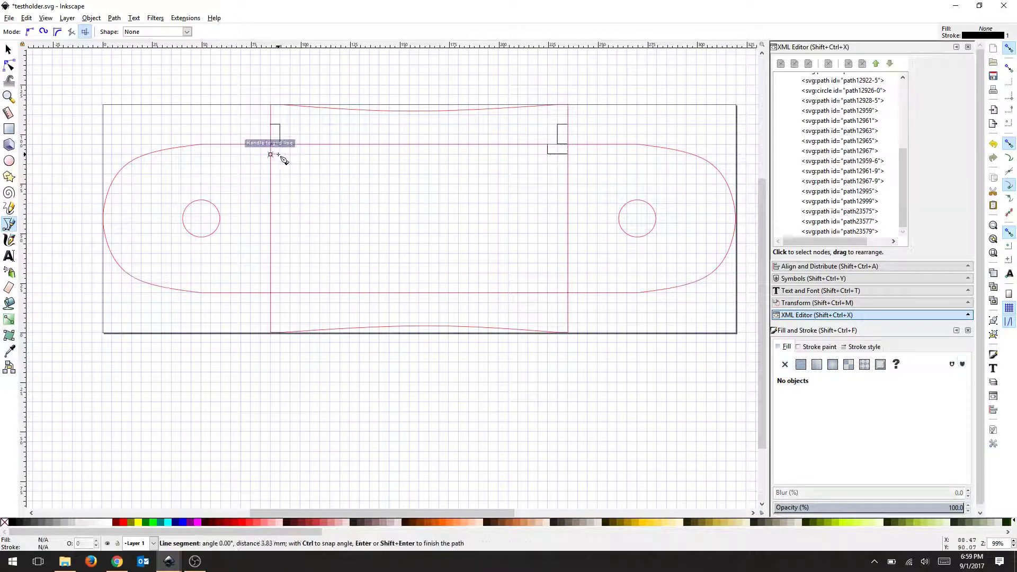
click(290, 154)
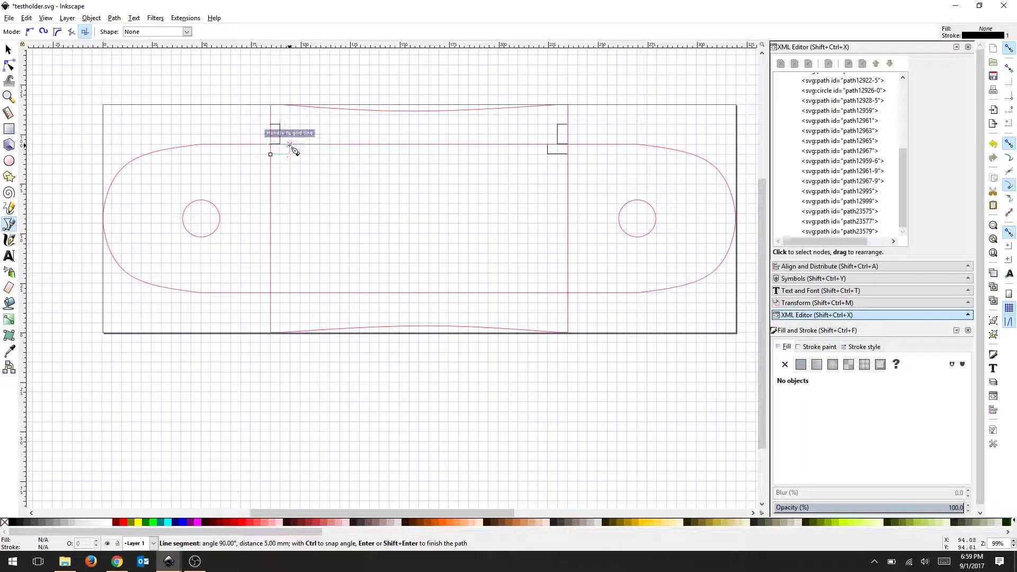
click(290, 144)
key(Return)
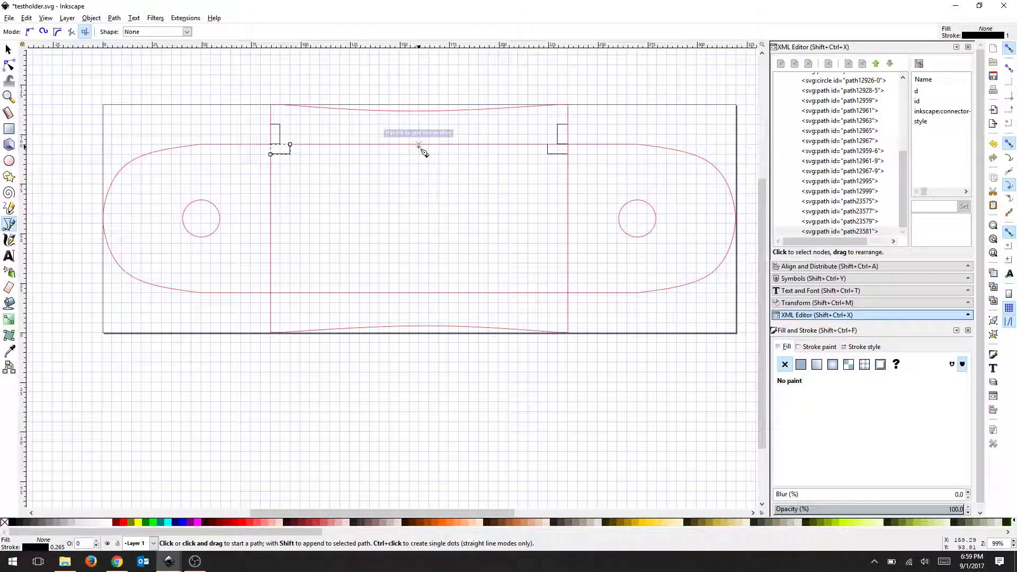
click(390, 145)
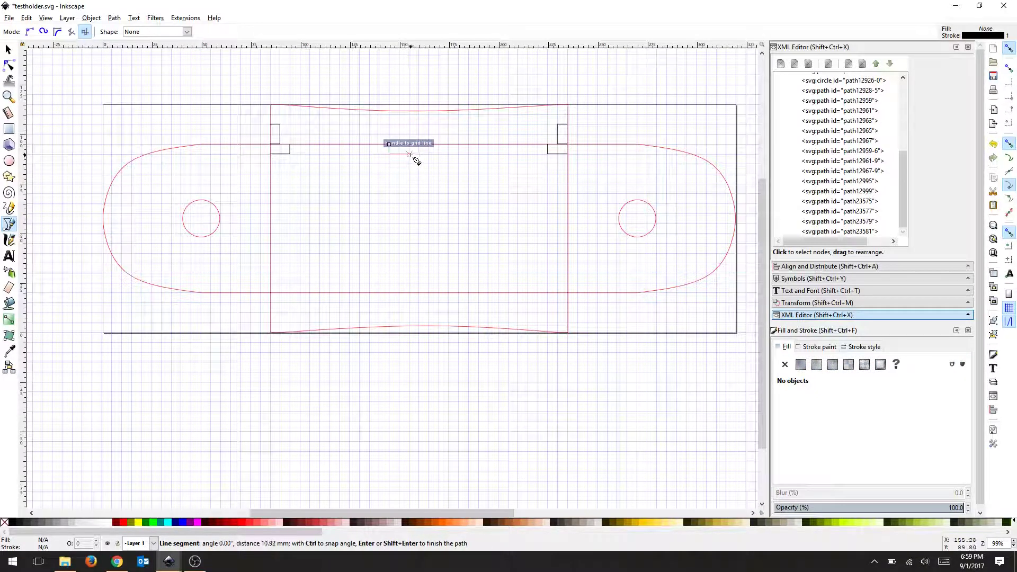
click(410, 145)
key(Return)
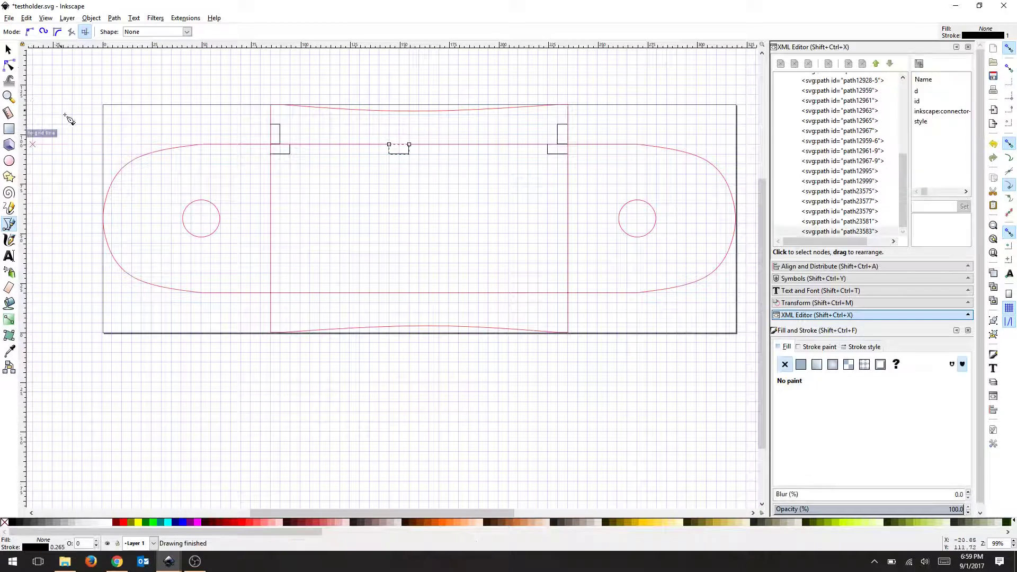
Move the middle top-edge notch 10 mm right to X 154.233 mm
key(s)
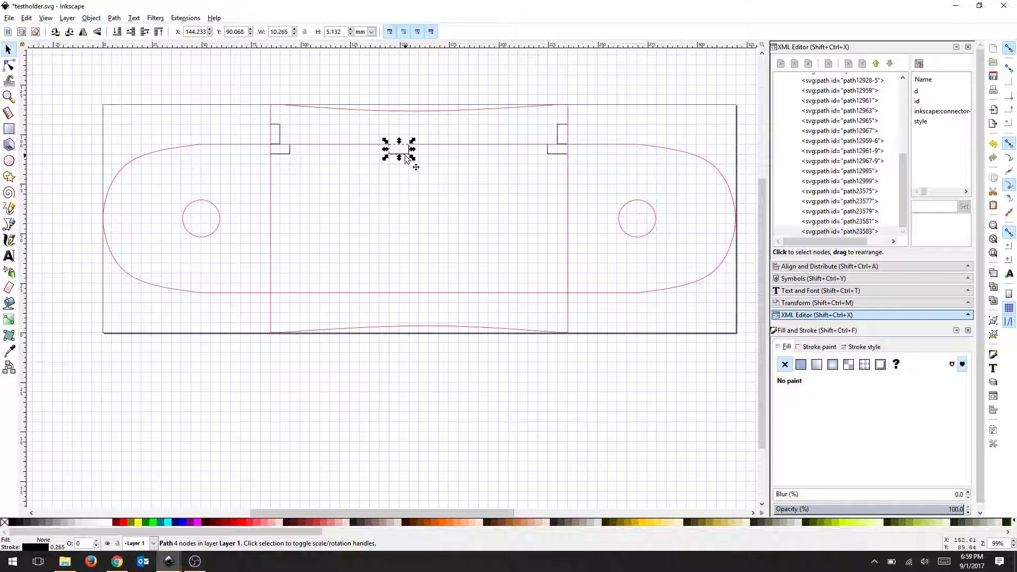
drag(416, 156, 428, 157)
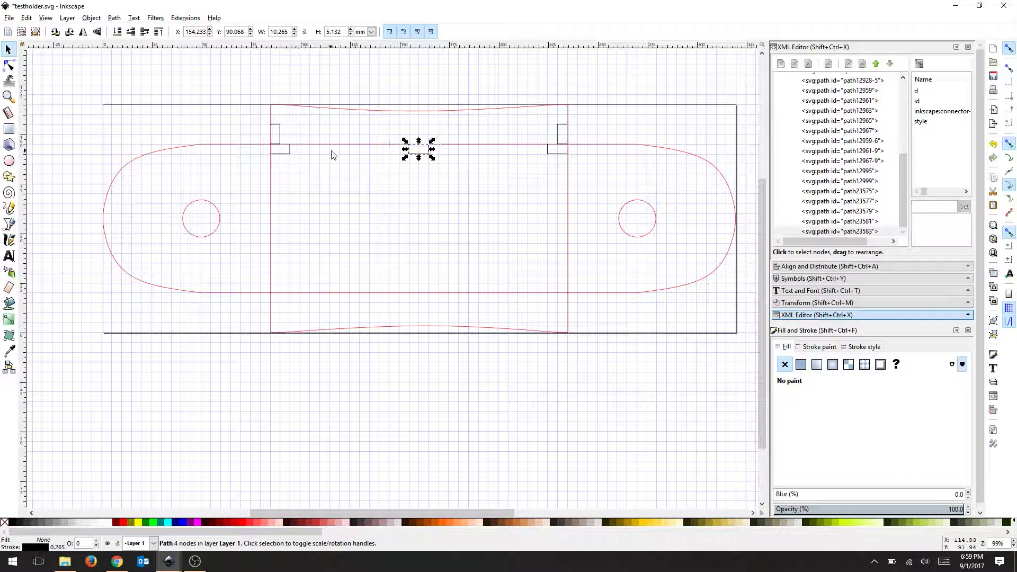
click(483, 210)
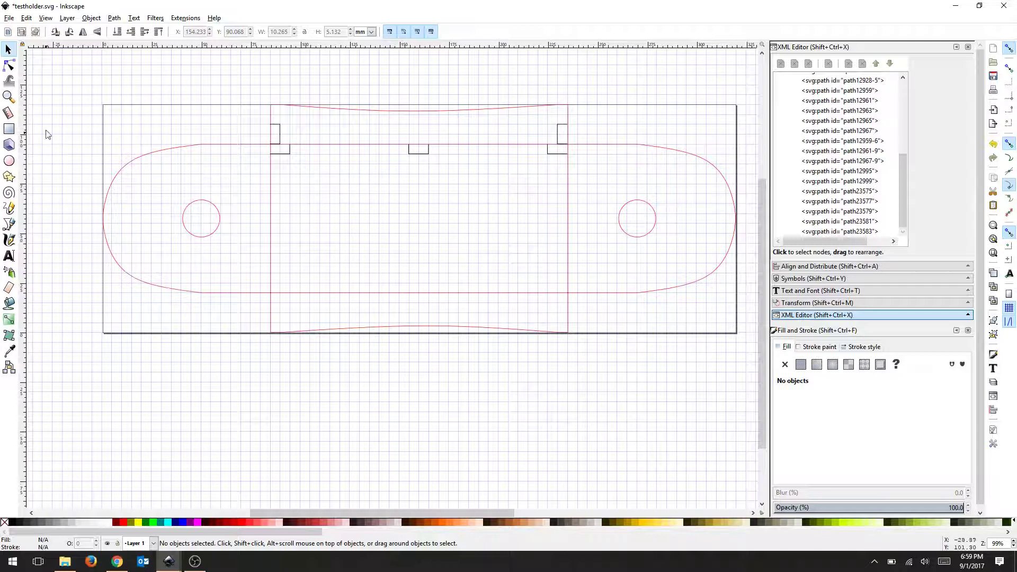
Draw a short slot line on the left panel edge and a 10 × 5 mm notch on the top curve
click(9, 224)
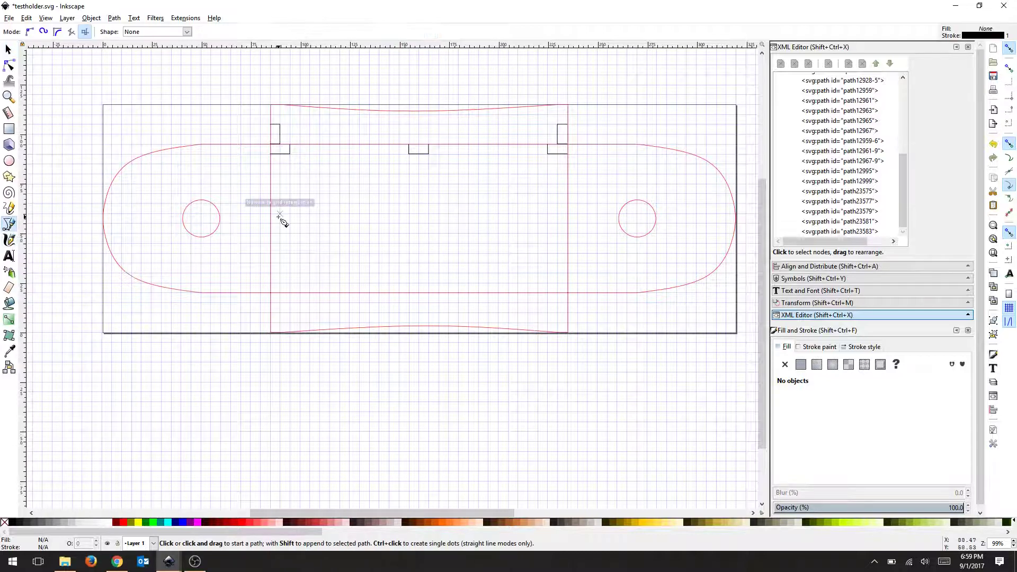
click(271, 174)
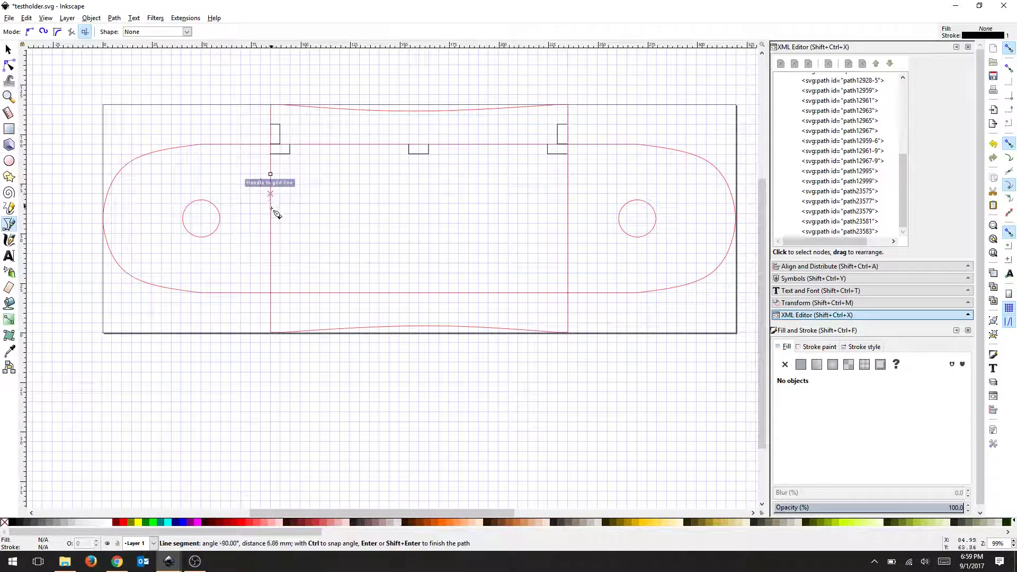
double_click(272, 194)
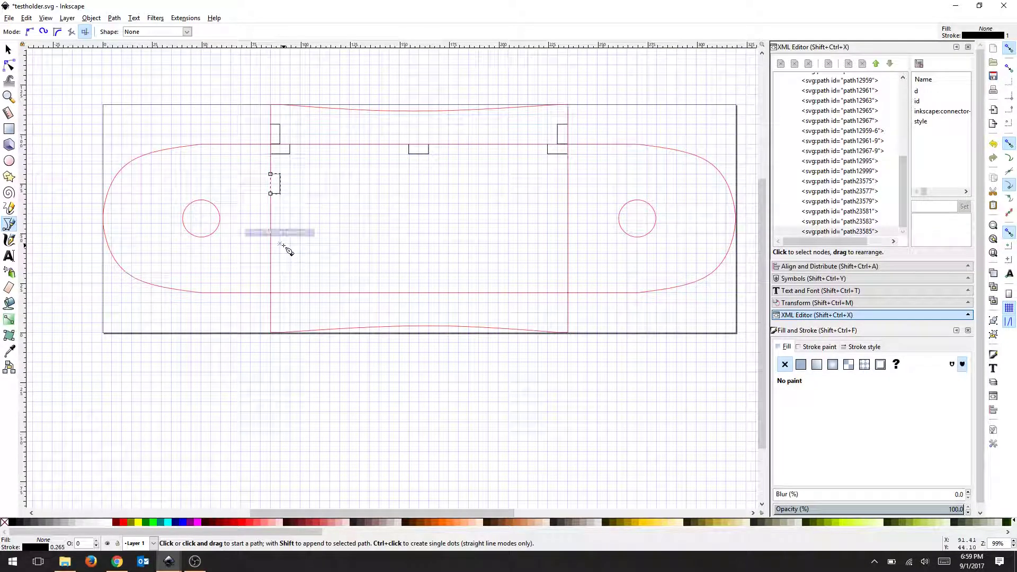
click(270, 174)
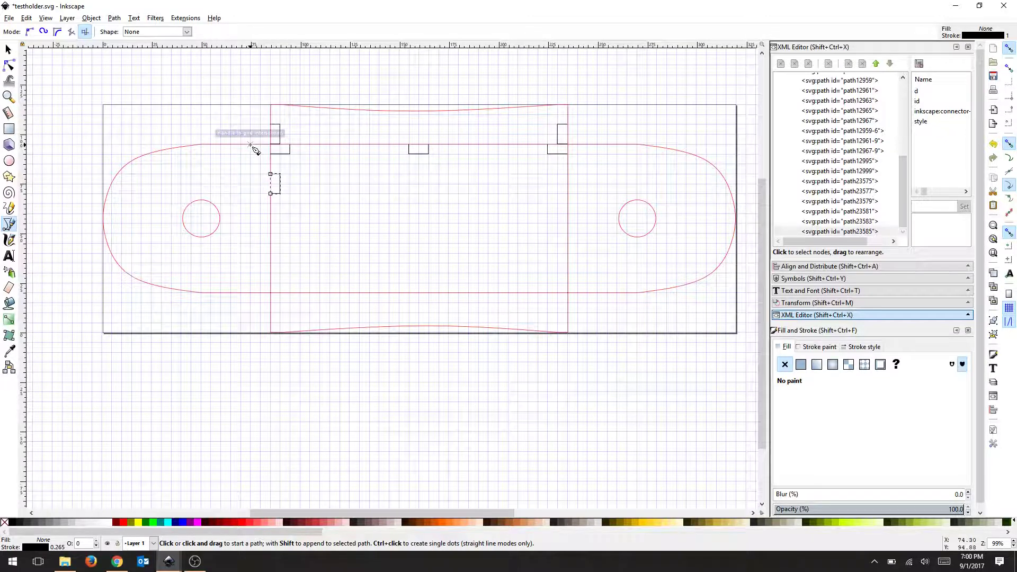
click(250, 144)
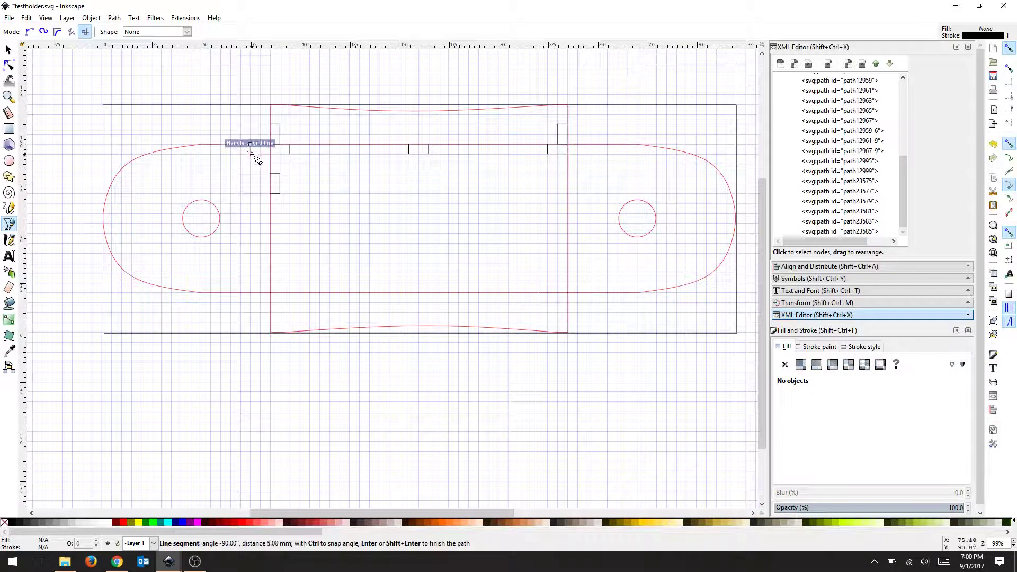
click(250, 154)
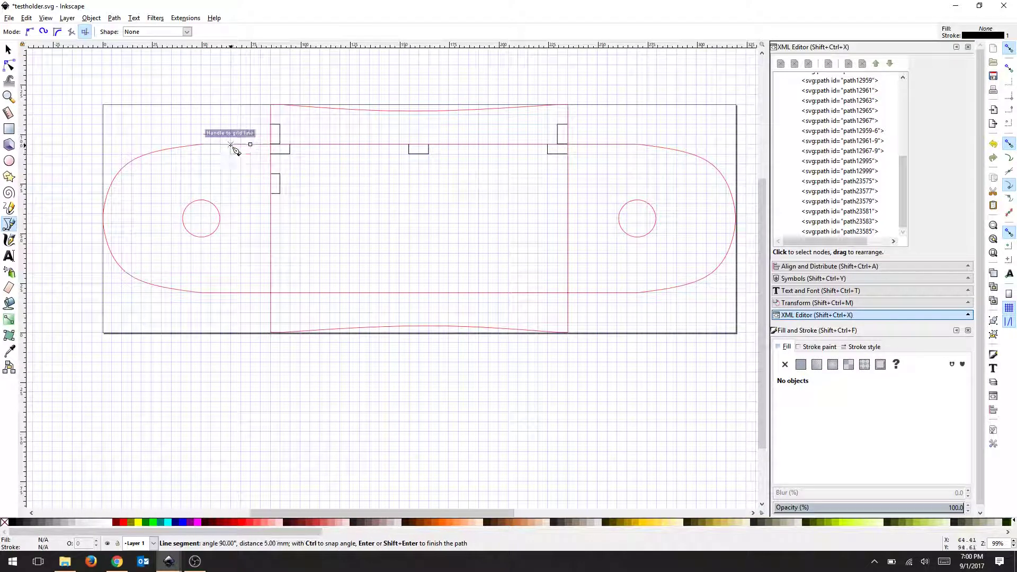
click(237, 144)
key(Return)
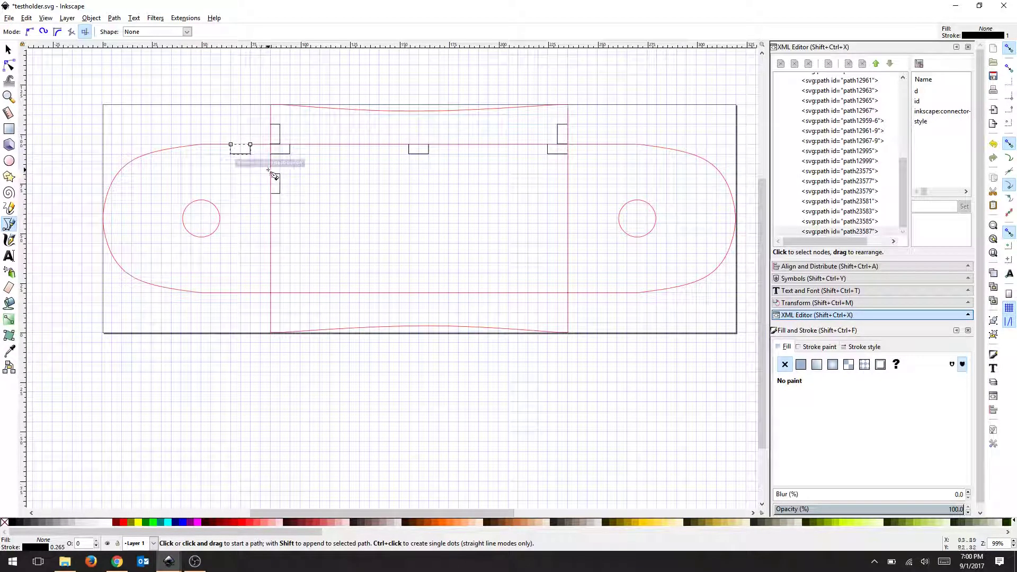
Draw a lower slot line on the left panel edge and a notch on the bottom edge
click(271, 273)
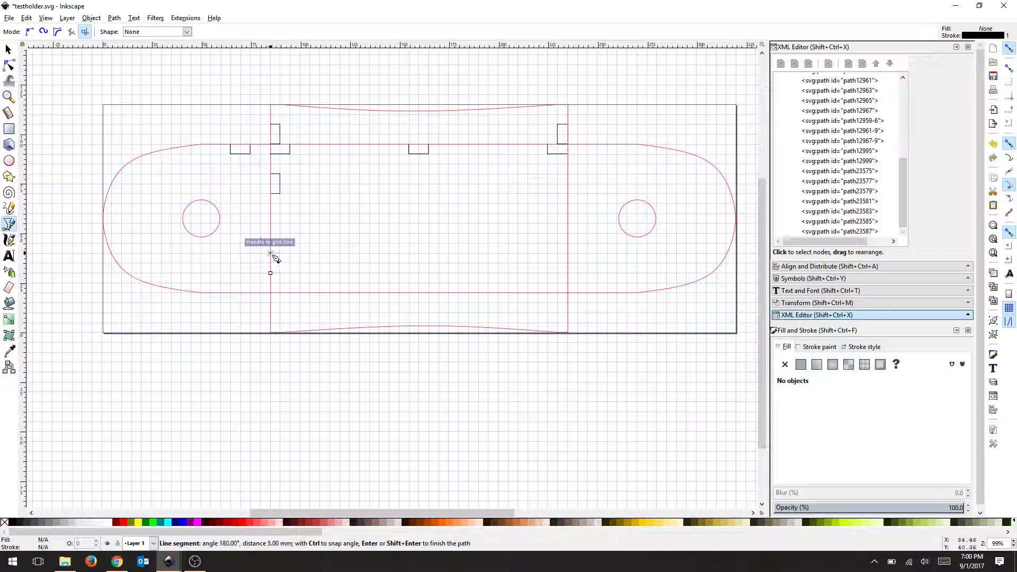
click(270, 253)
key(Return)
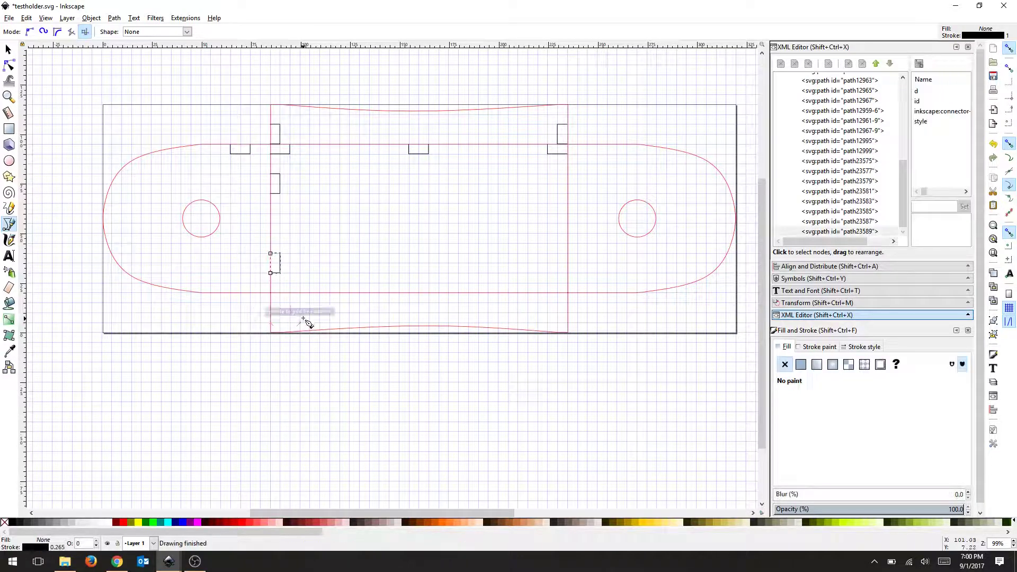
click(255, 286)
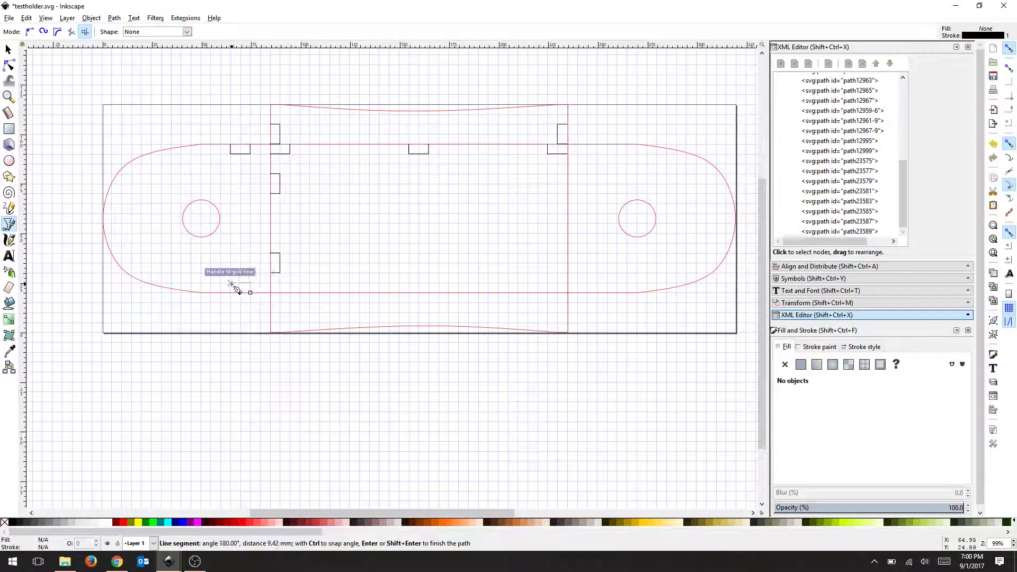
click(232, 292)
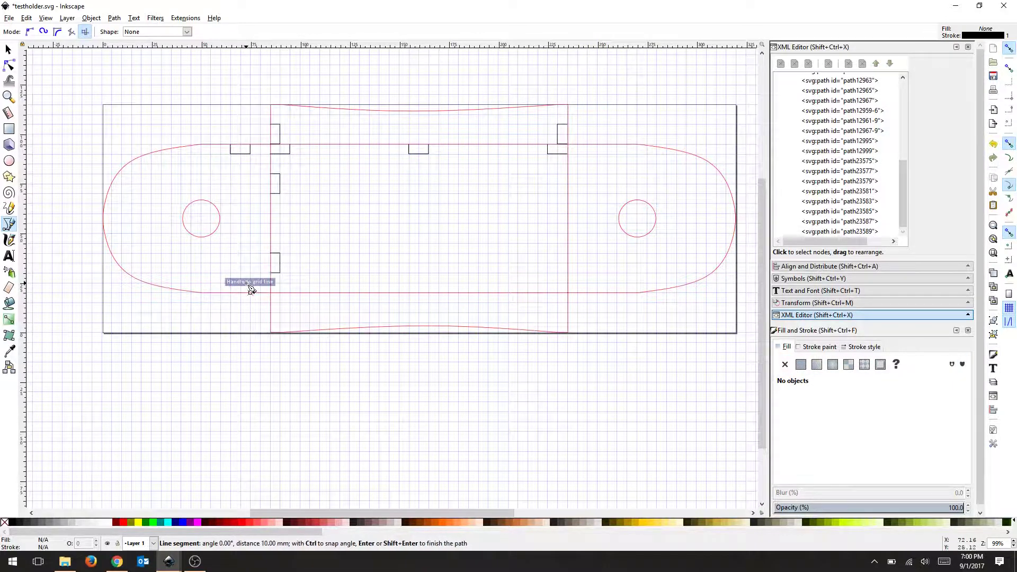
double_click(250, 290)
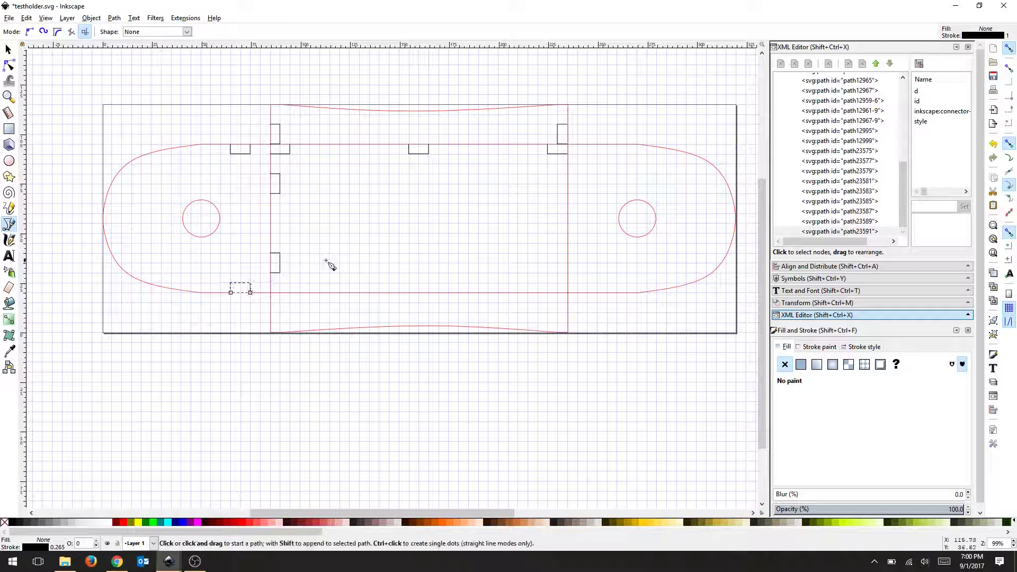
click(271, 284)
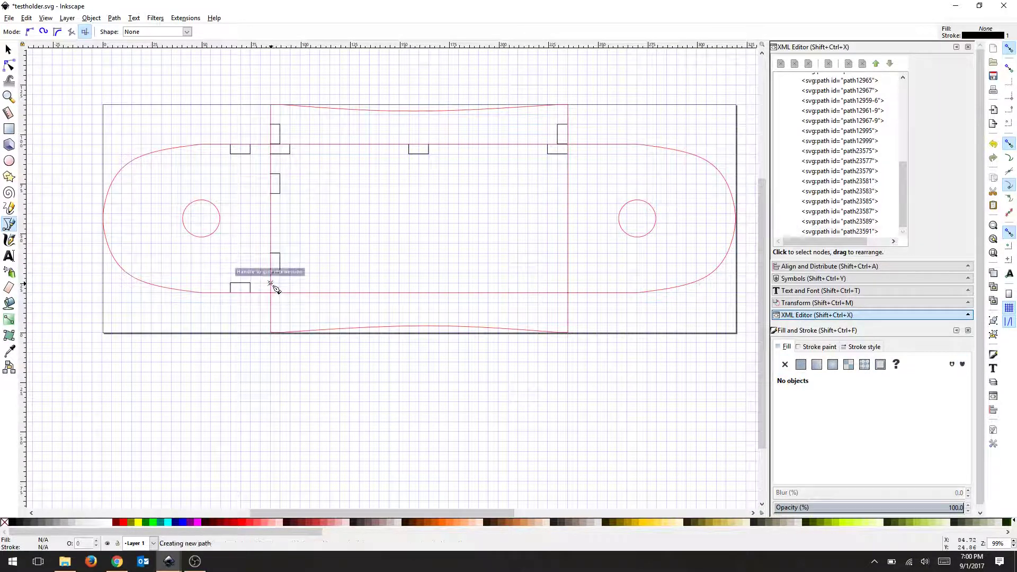
Finish the lower left notches and draw the notch around the bottom middle tab
double_click(299, 294)
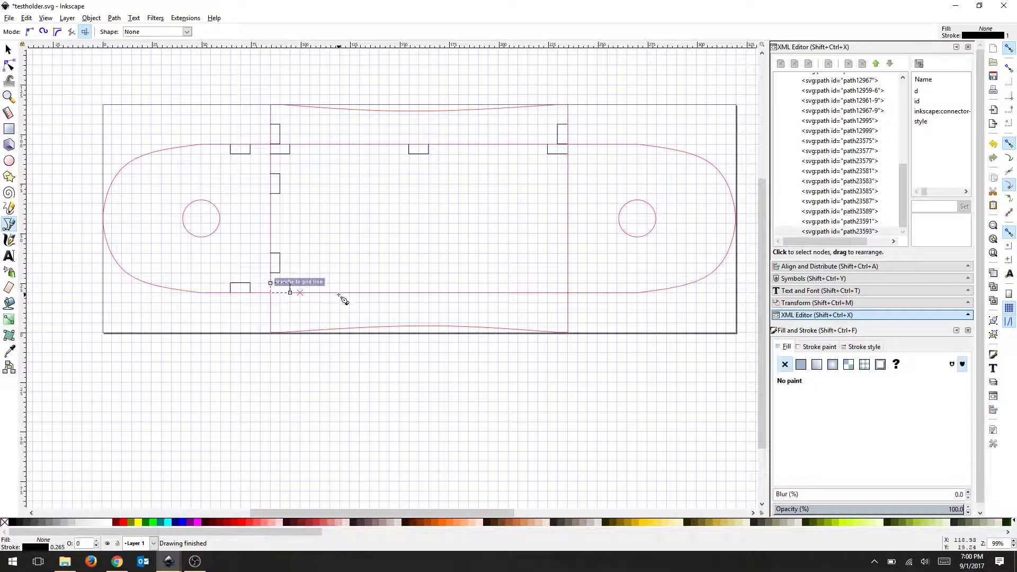
click(270, 293)
click(280, 313)
double_click(270, 313)
click(429, 292)
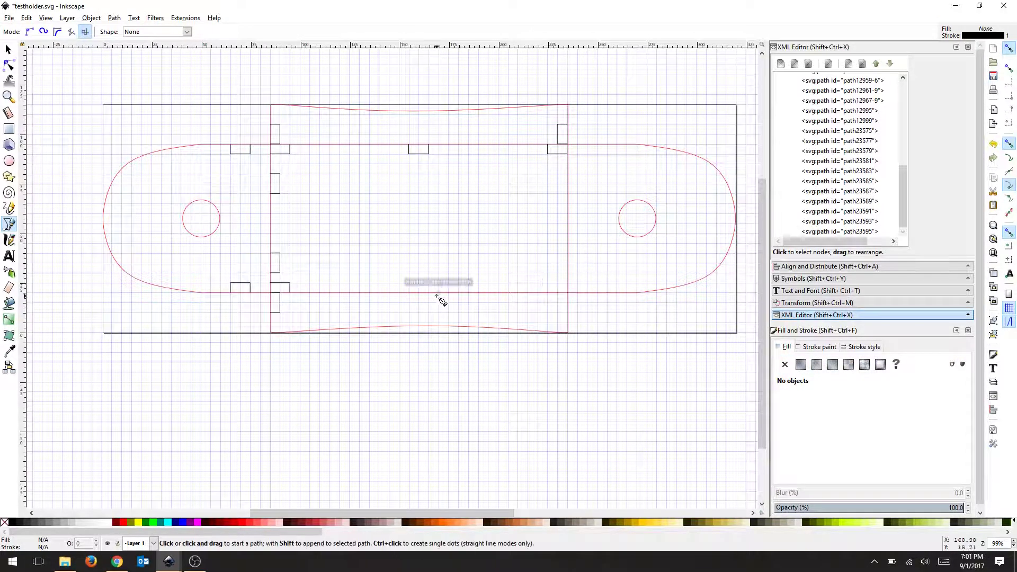
click(409, 284)
double_click(409, 292)
Draw the two lower notches on the right divider
click(567, 283)
click(547, 282)
double_click(548, 292)
click(567, 292)
click(568, 313)
click(557, 313)
double_click(557, 292)
Add the upper and top notches along the right divider
click(568, 253)
click(567, 272)
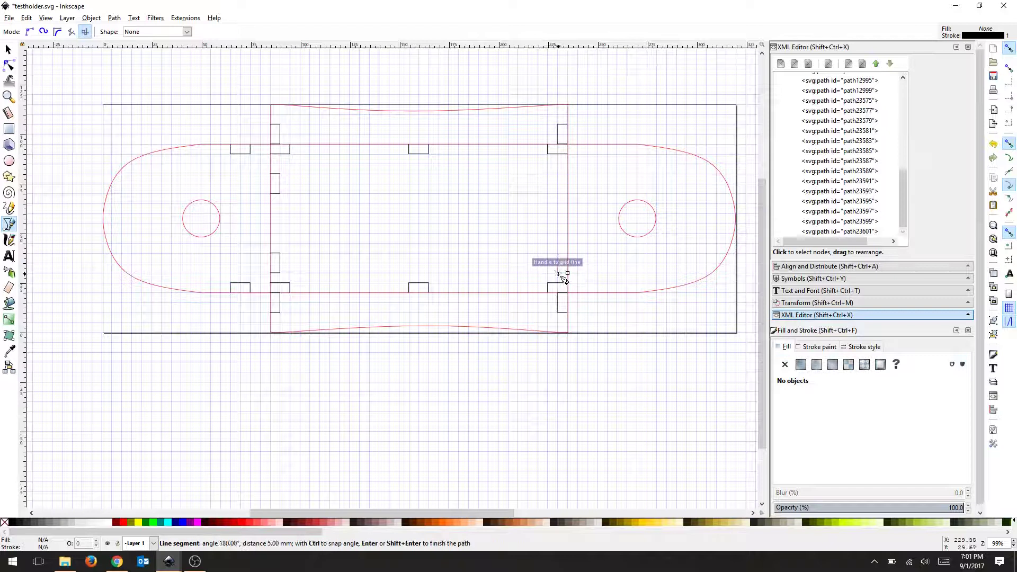
click(557, 273)
double_click(557, 253)
click(567, 164)
click(567, 184)
click(557, 184)
double_click(557, 164)
Draw matching top and bottom notches on the right end piece
click(588, 154)
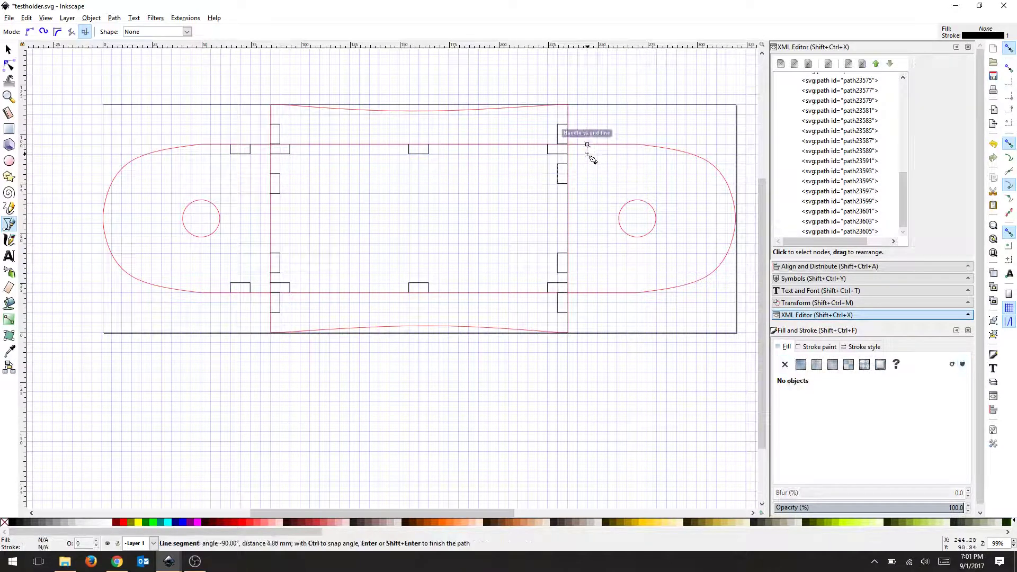
double_click(607, 144)
click(607, 292)
click(607, 282)
click(587, 282)
double_click(586, 292)
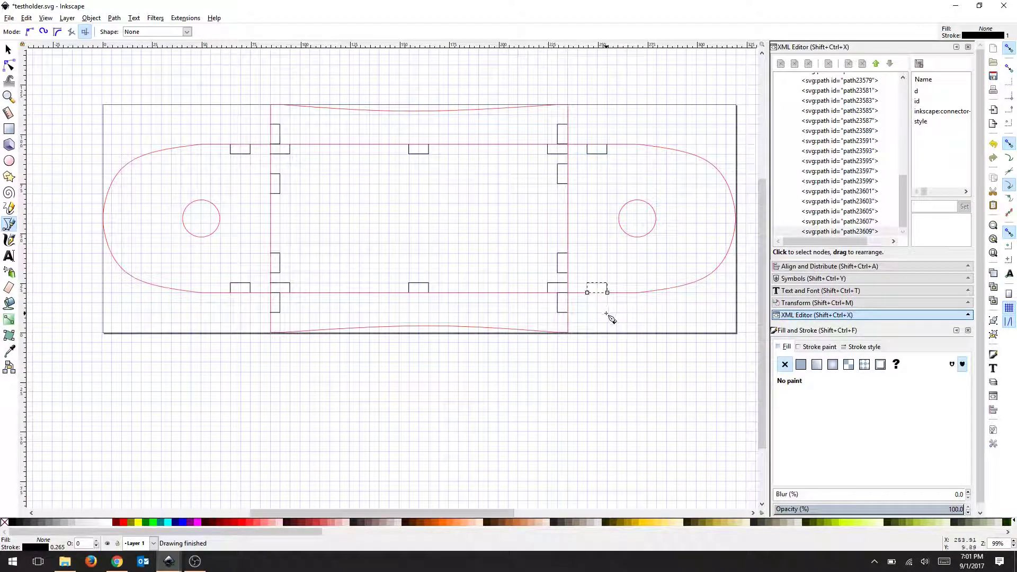
Delete the long vertical seam line and the 150 mm top-edge line
click(8, 50)
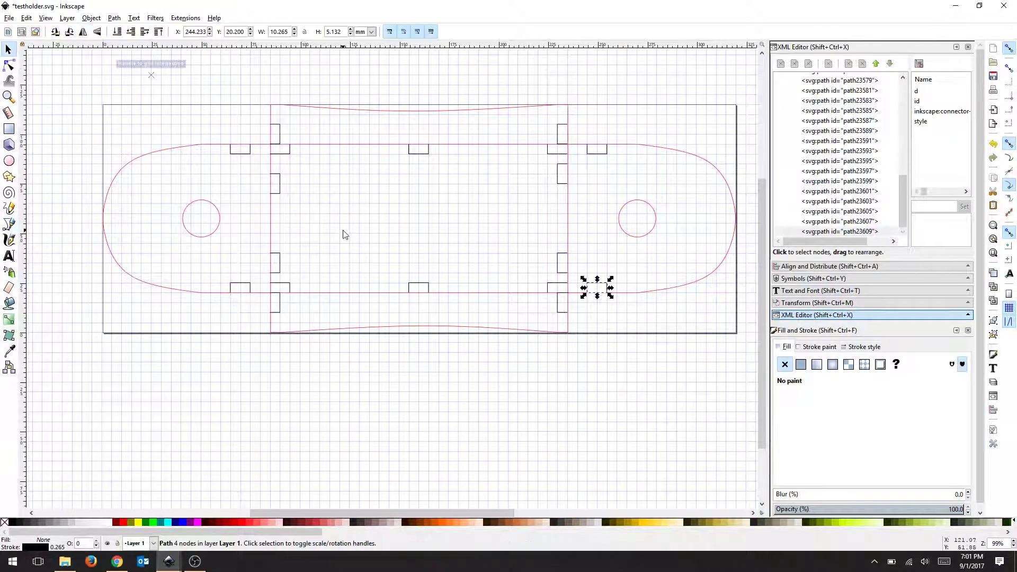
click(270, 225)
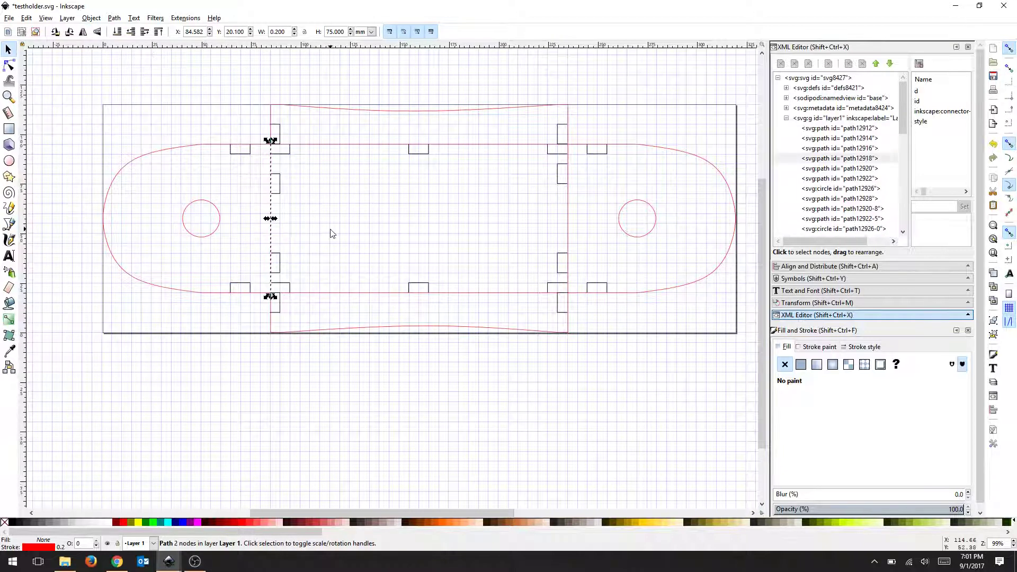
key(Delete)
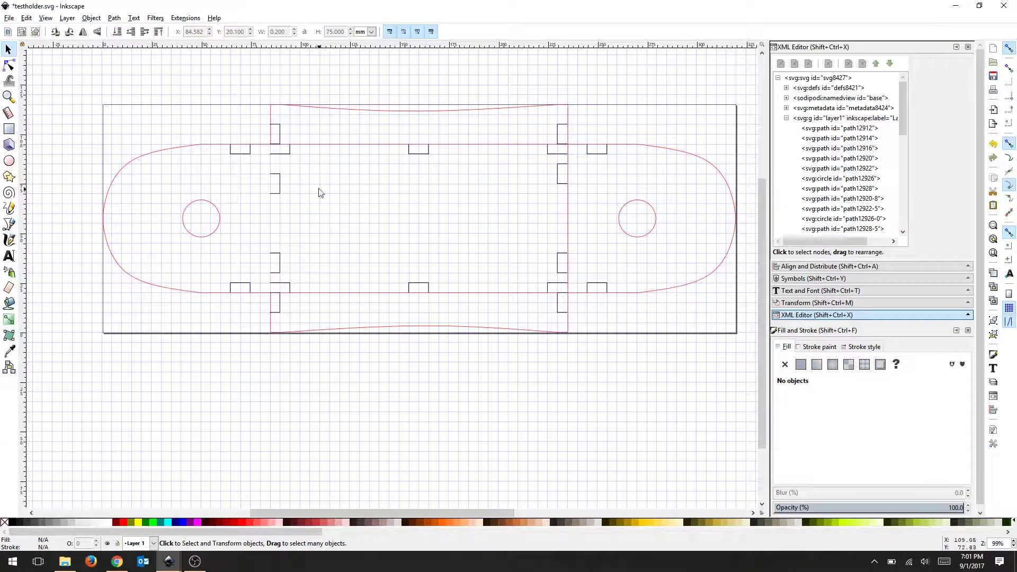
click(323, 144)
key(Delete)
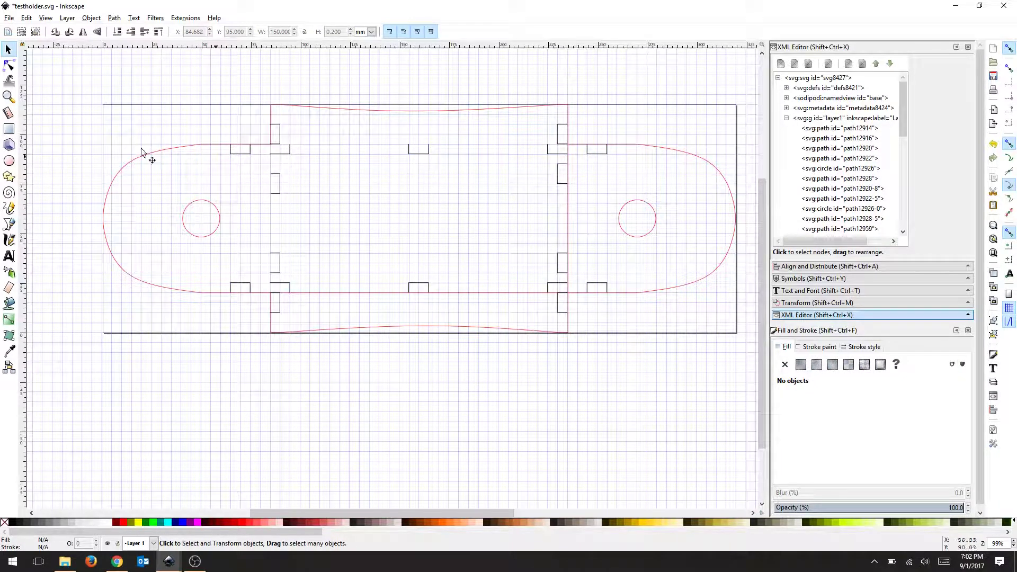
click(10, 225)
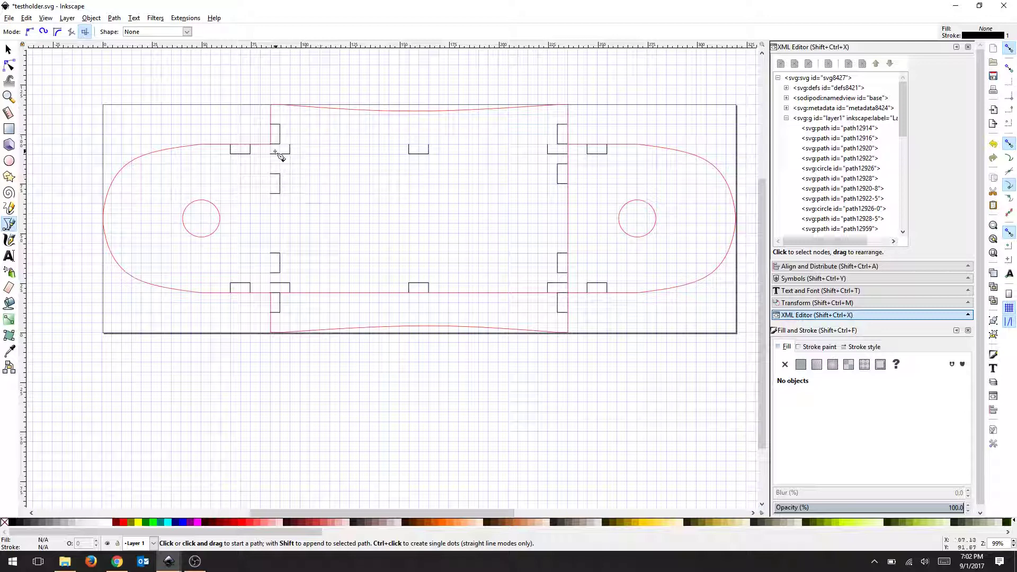
Join the left seam's notches with short vertical lines into one continuous notched cut line
click(271, 153)
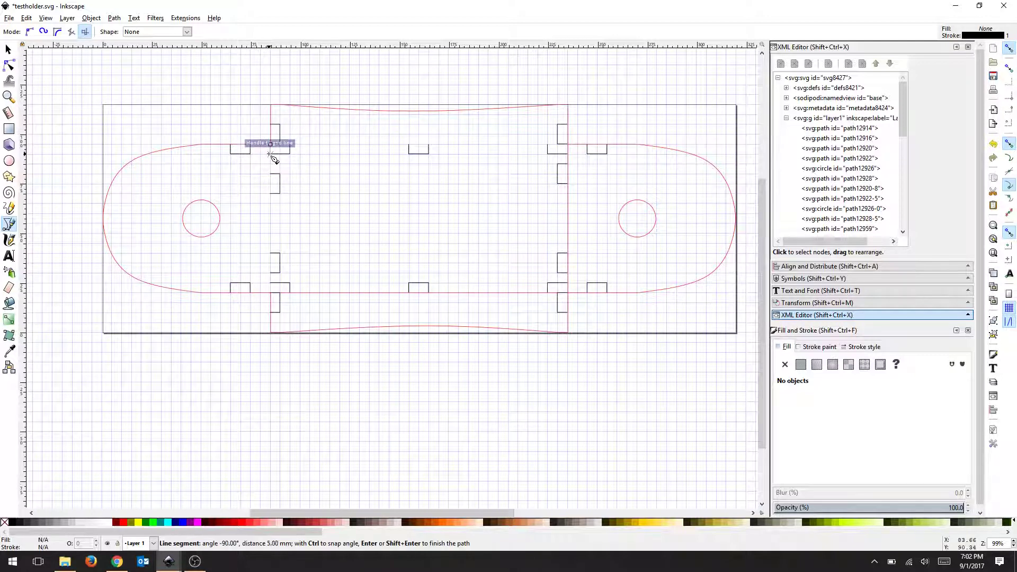
key(Return)
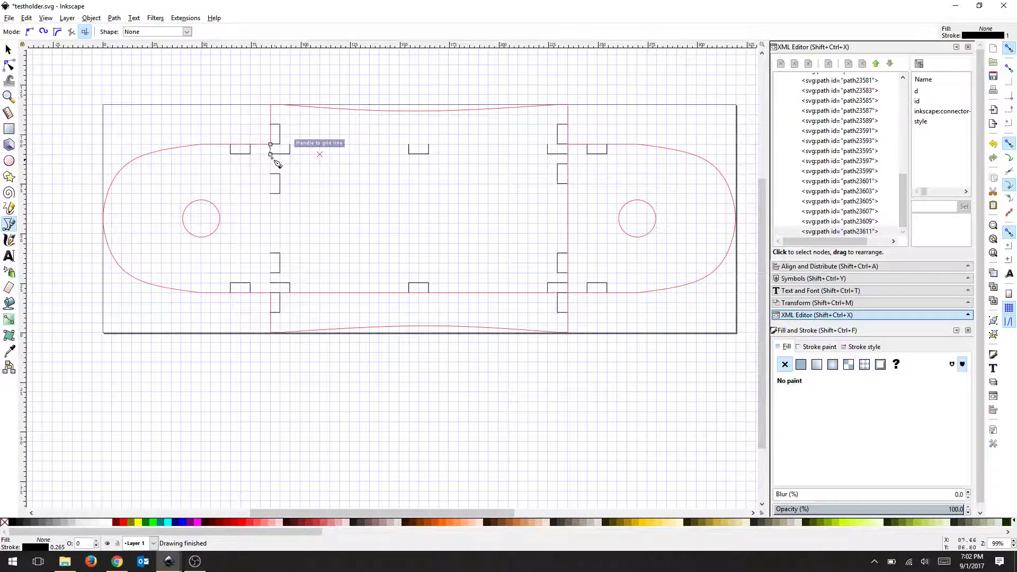
click(271, 144)
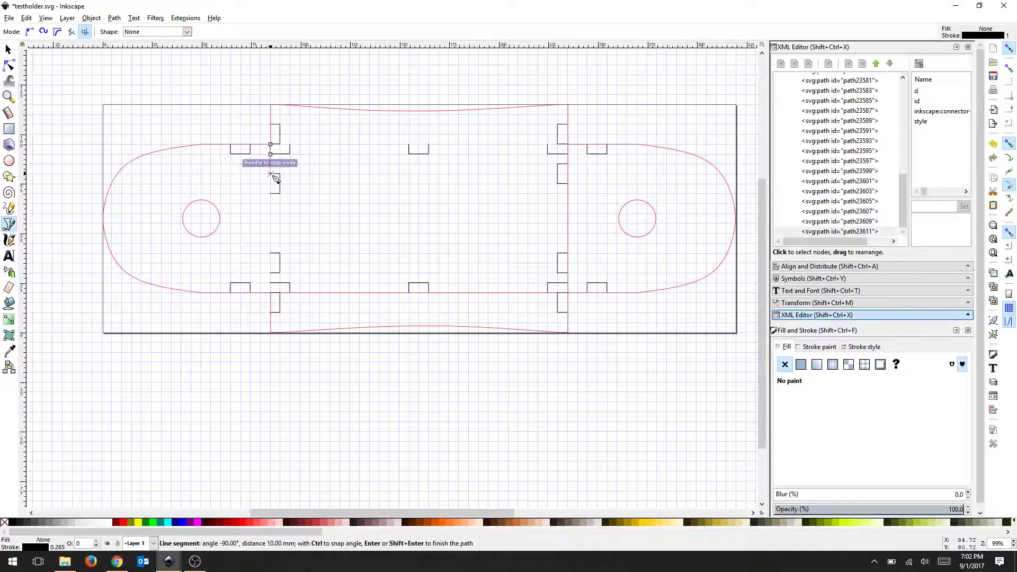
click(271, 174)
key(Return)
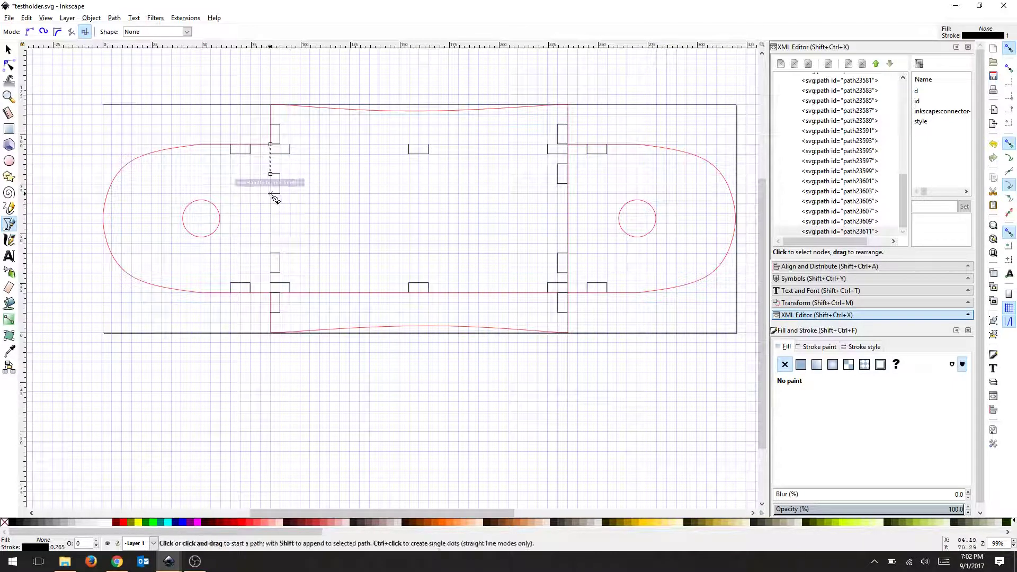
click(270, 193)
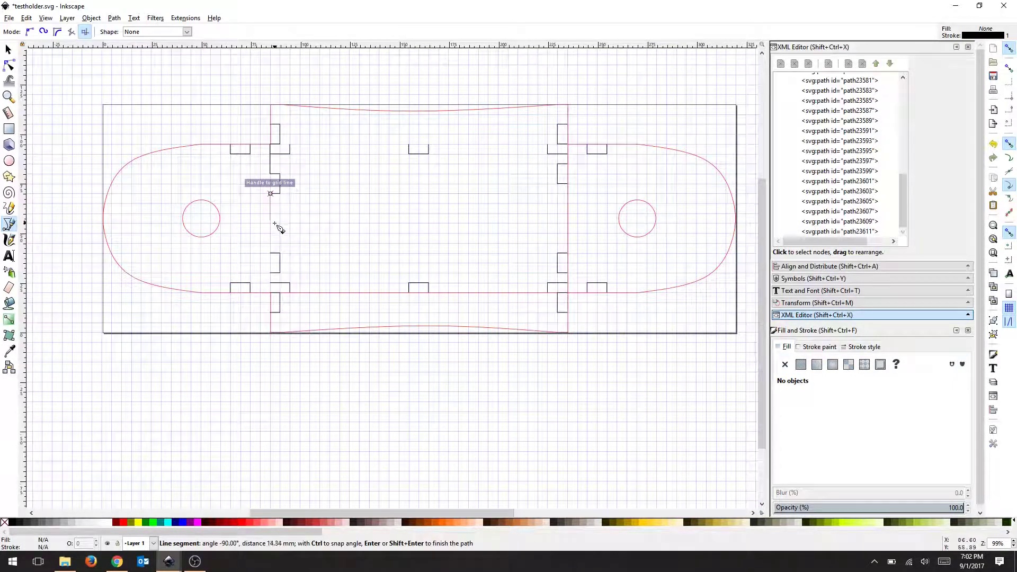
double_click(279, 250)
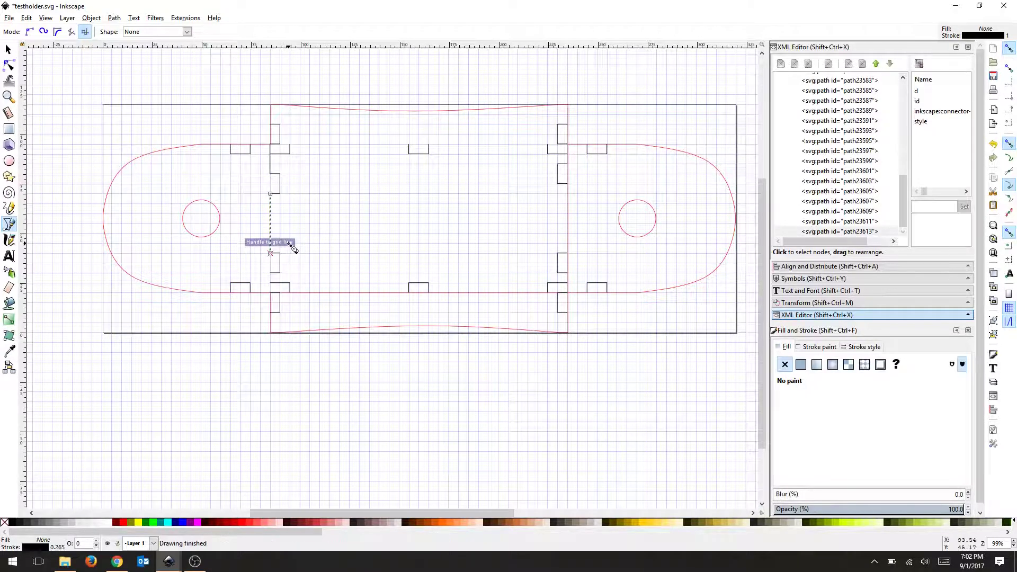
click(271, 273)
double_click(271, 291)
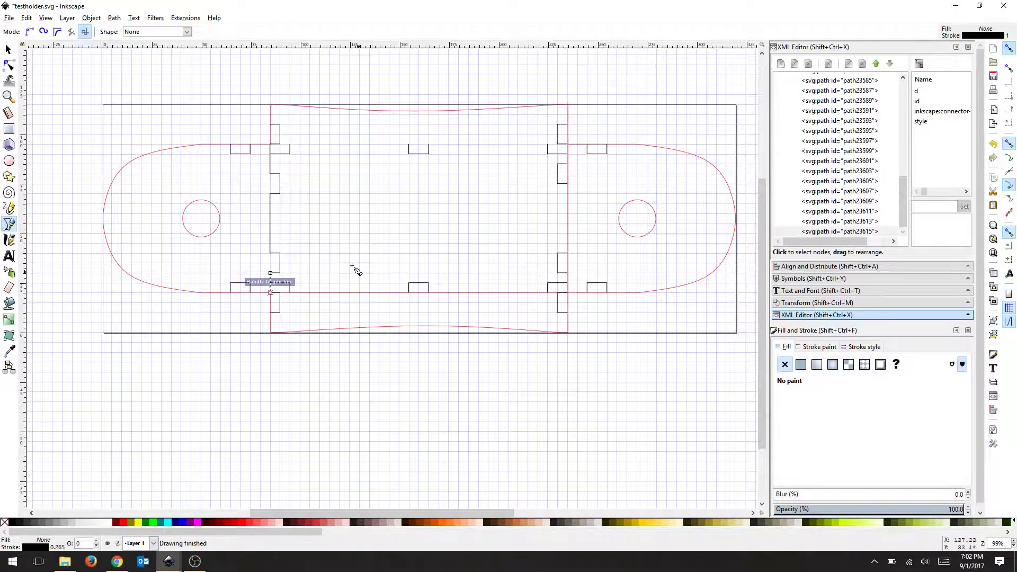
click(8, 50)
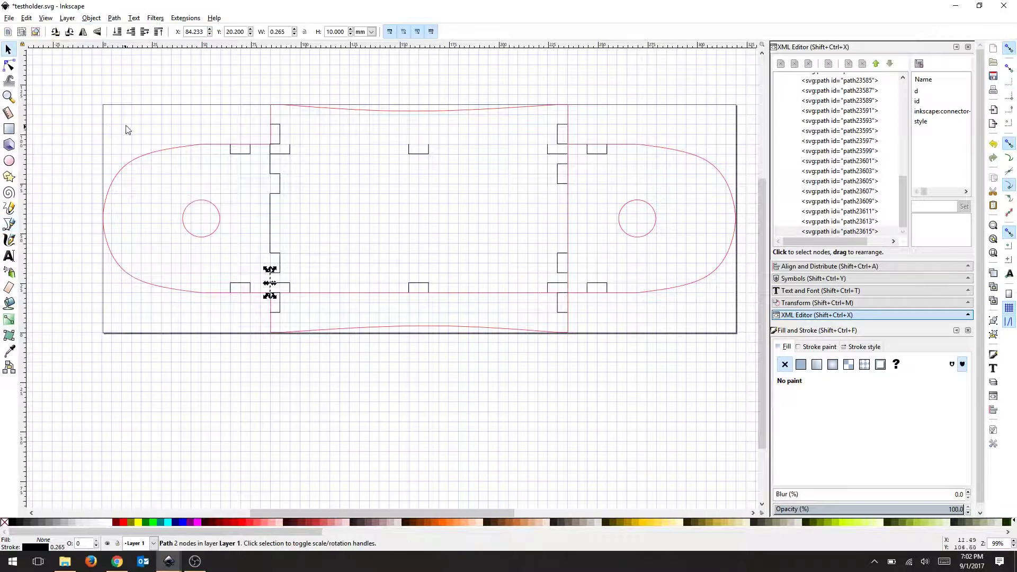
click(191, 129)
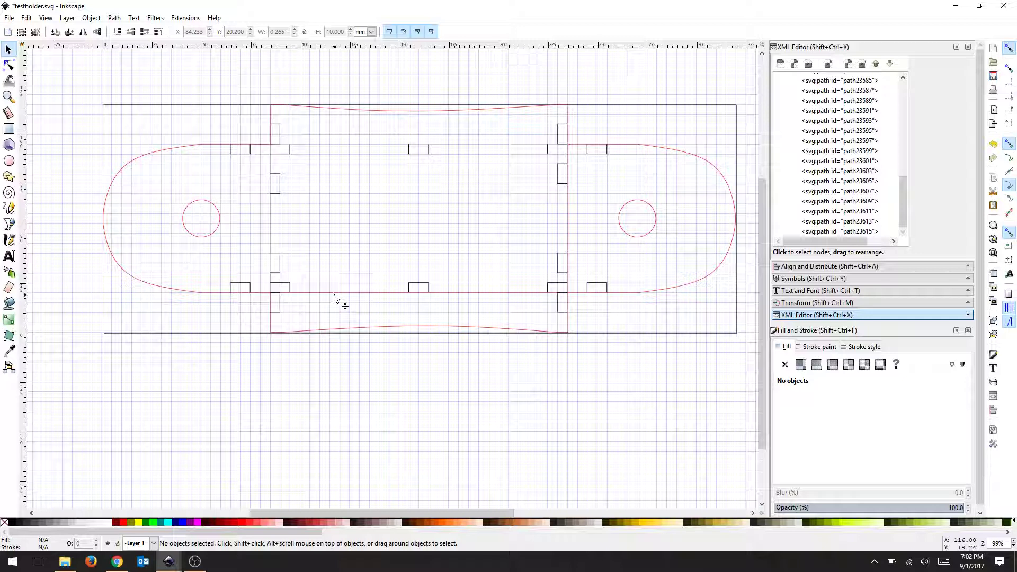
Draw top-edge lines from the left tab to the middle notch and on to the right tab
click(9, 223)
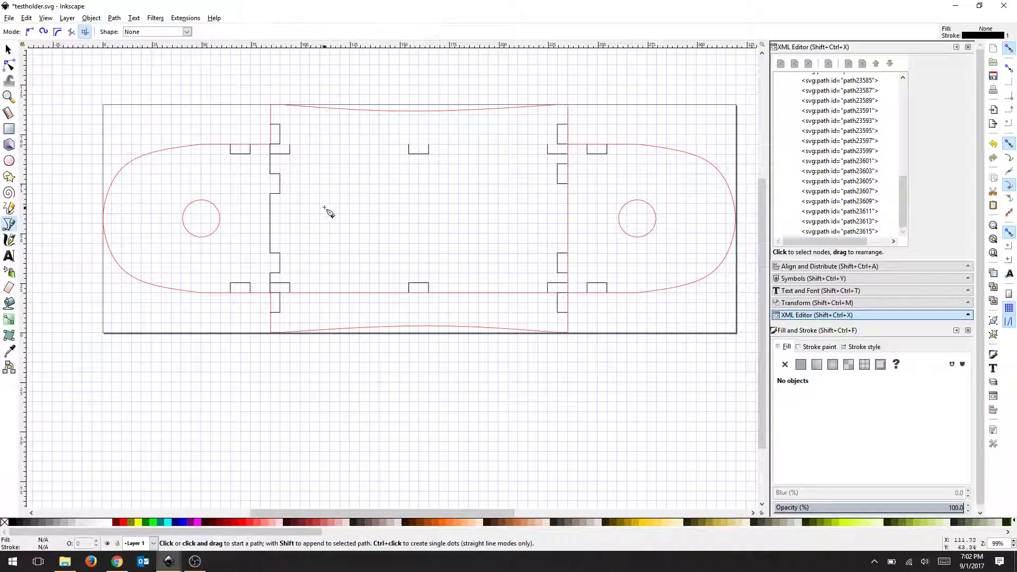
click(290, 144)
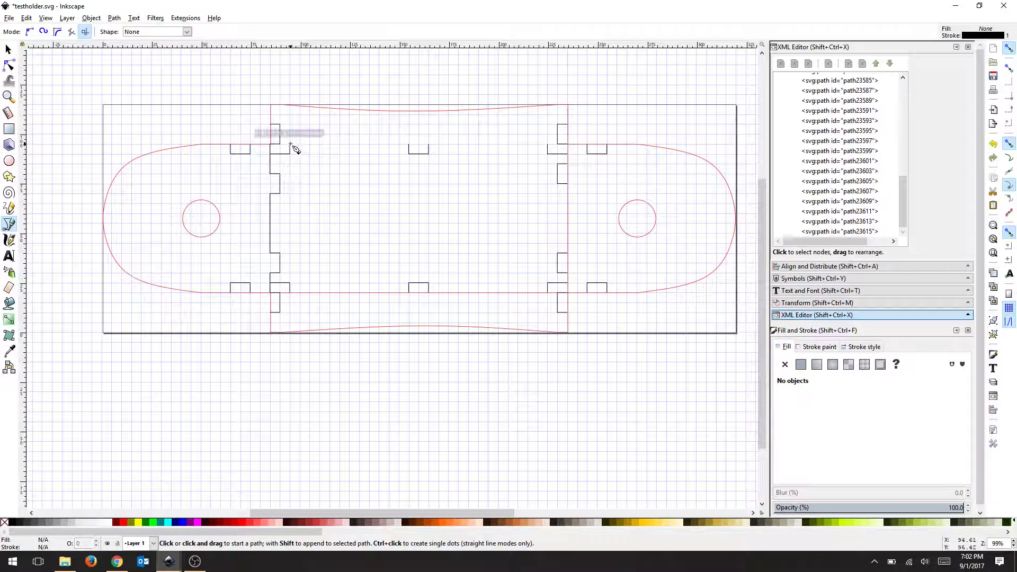
double_click(408, 144)
click(429, 144)
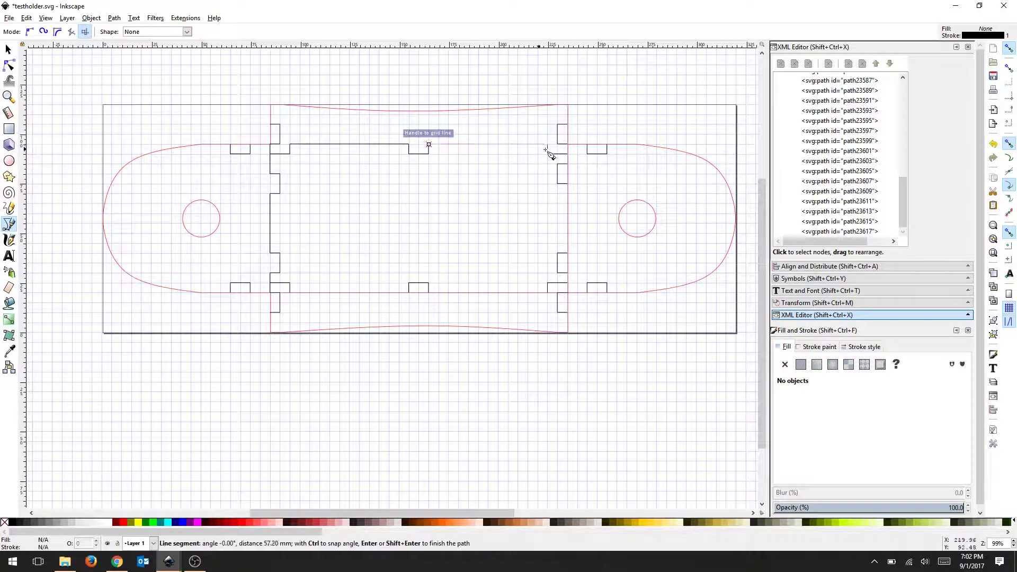
double_click(547, 145)
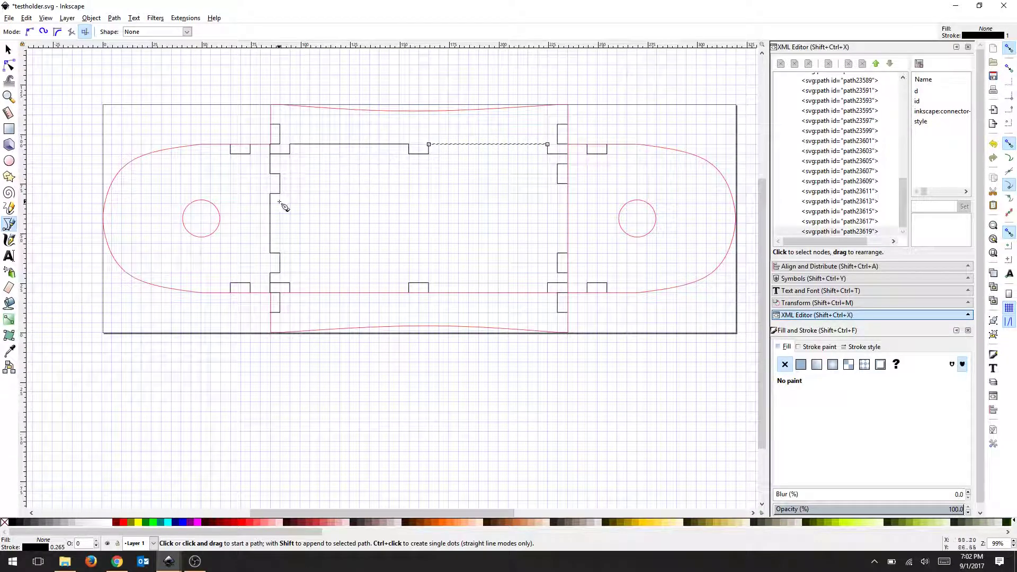
click(8, 49)
click(325, 182)
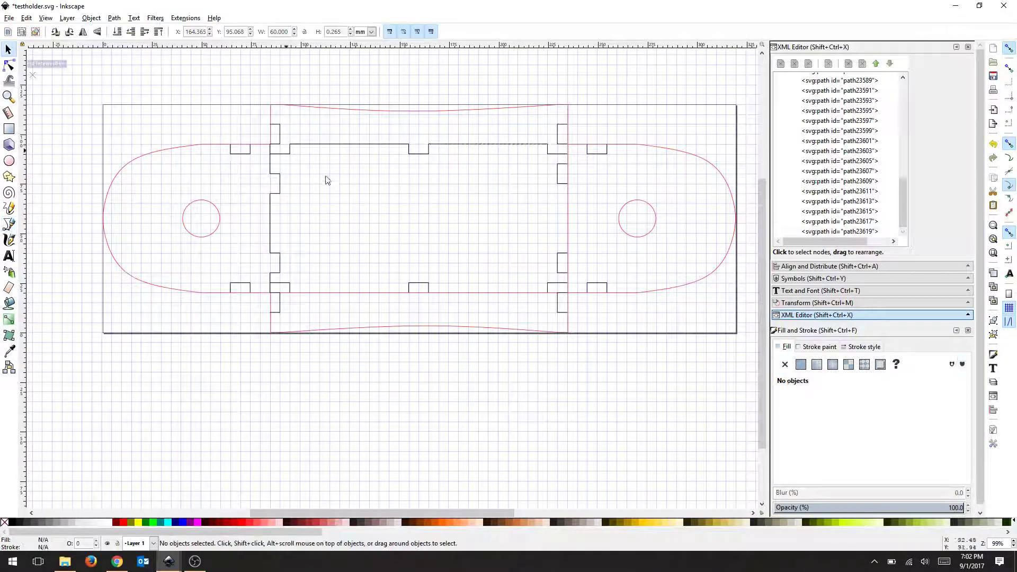
Delete the old top and bottom straight lines and the overlapping red seam lines
click(241, 144)
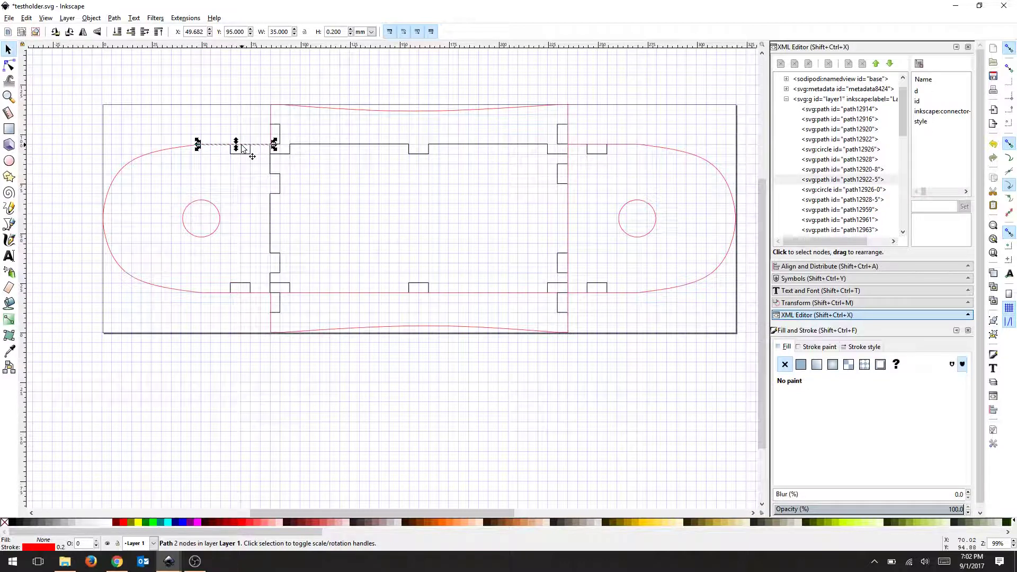
key(Delete)
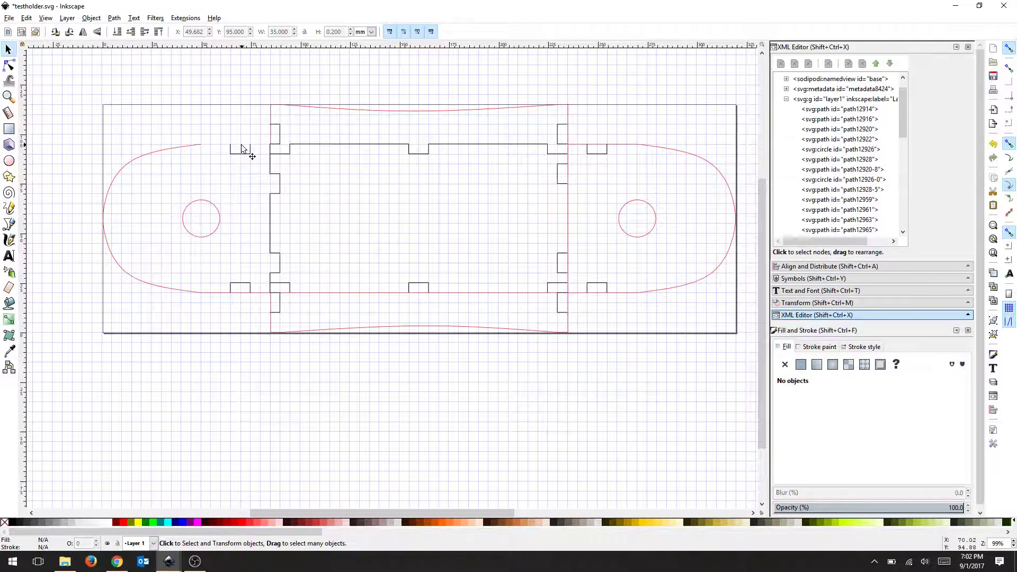
click(241, 292)
key(Delete)
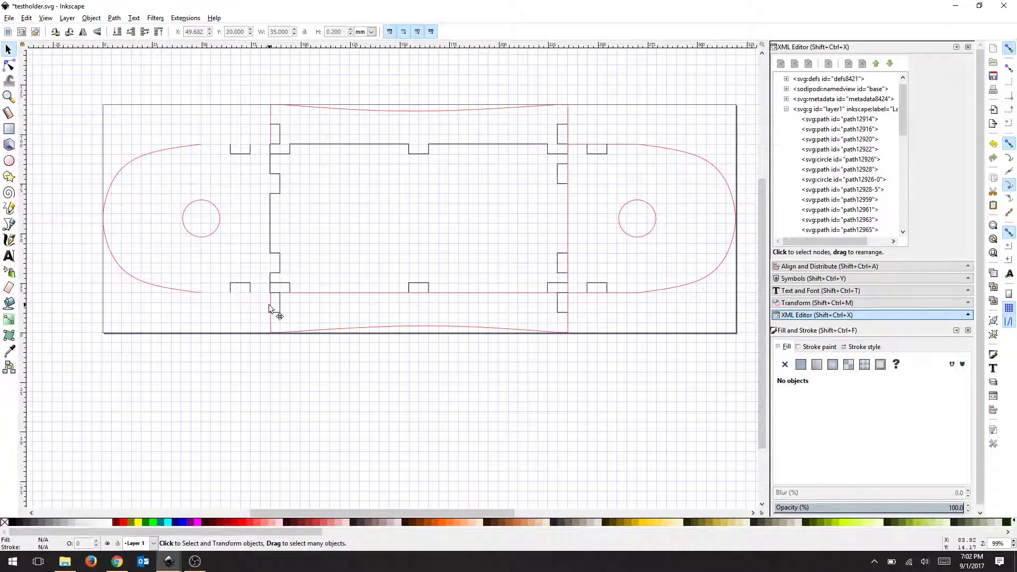
click(269, 304)
key(Delete)
click(326, 294)
key(Delete)
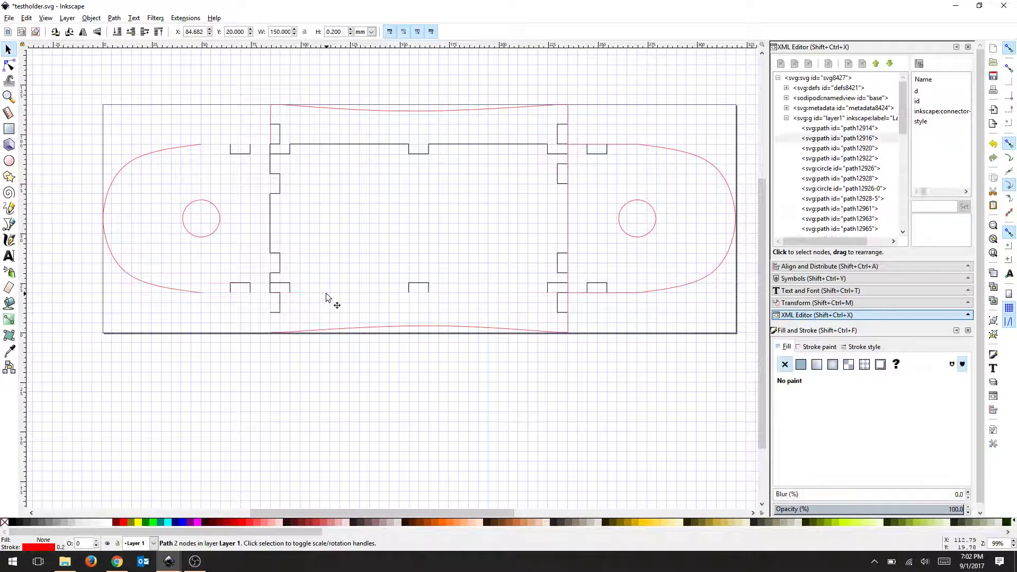
click(568, 211)
key(Delete)
Draw short black lines across the left notch gaps at the top and bottom edges
key(b)
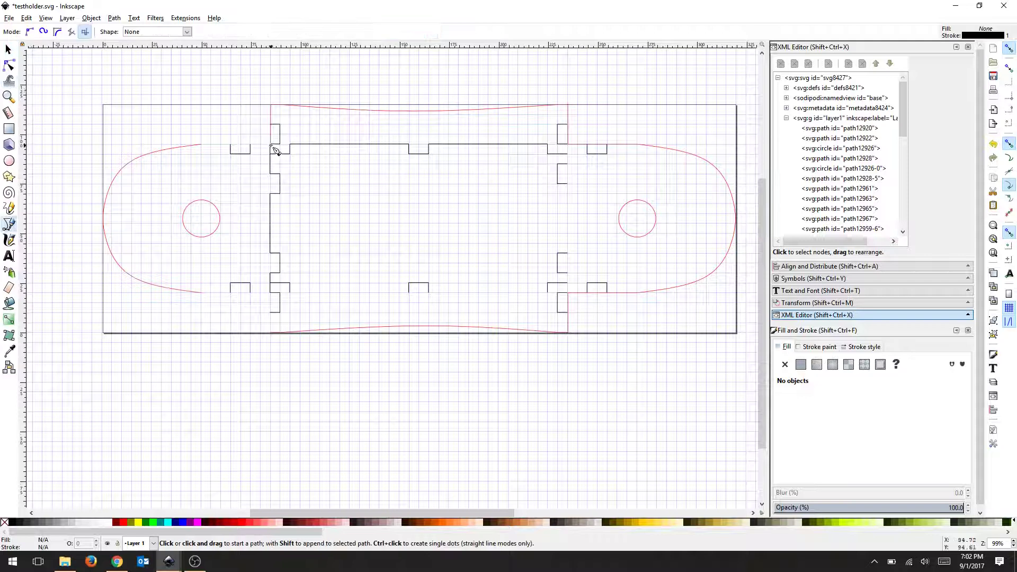
click(271, 144)
double_click(250, 144)
click(231, 145)
double_click(201, 144)
click(201, 292)
double_click(231, 292)
Draw the bottom edge segments between the tabs up to the right join
click(250, 292)
double_click(270, 293)
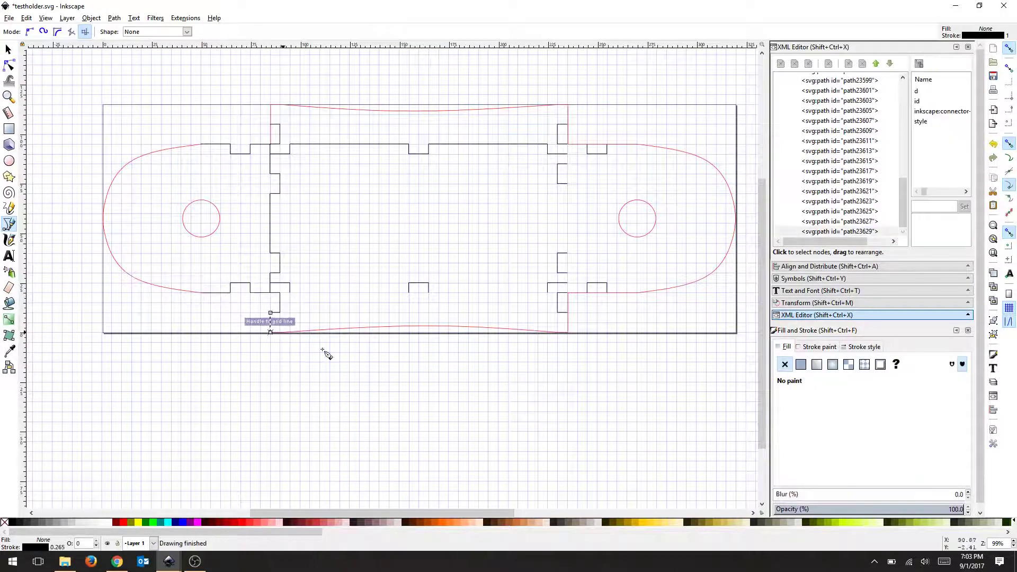
click(290, 292)
double_click(409, 293)
click(428, 293)
double_click(547, 292)
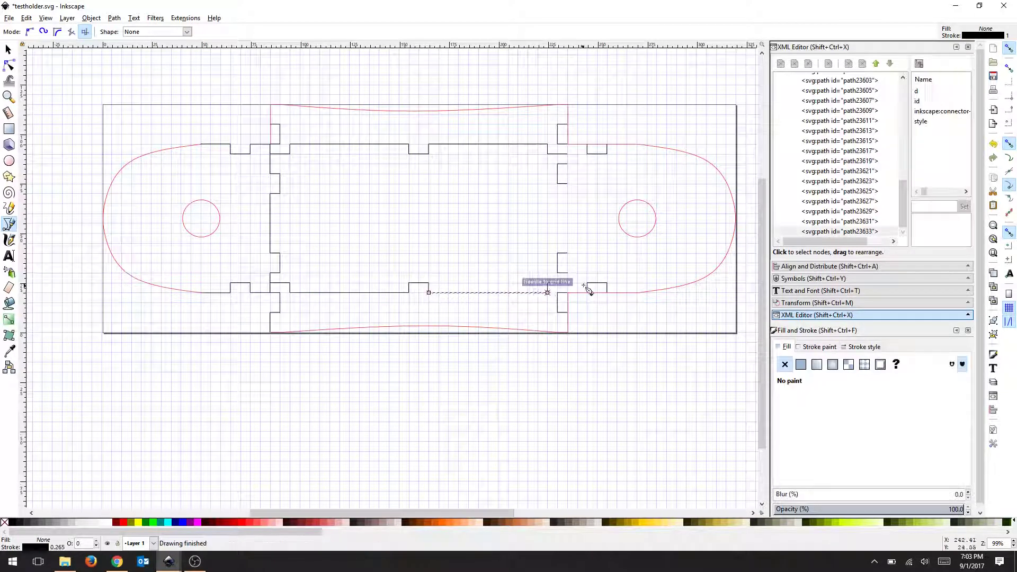
Draw the vertical segments bridging the gaps along the right join
click(568, 293)
double_click(567, 282)
click(568, 273)
double_click(568, 253)
click(567, 252)
double_click(568, 183)
click(575, 154)
double_click(568, 124)
Delete the leftover red segments at the top right and along the right side
key(s)
click(567, 125)
key(Delete)
click(627, 292)
key(Delete)
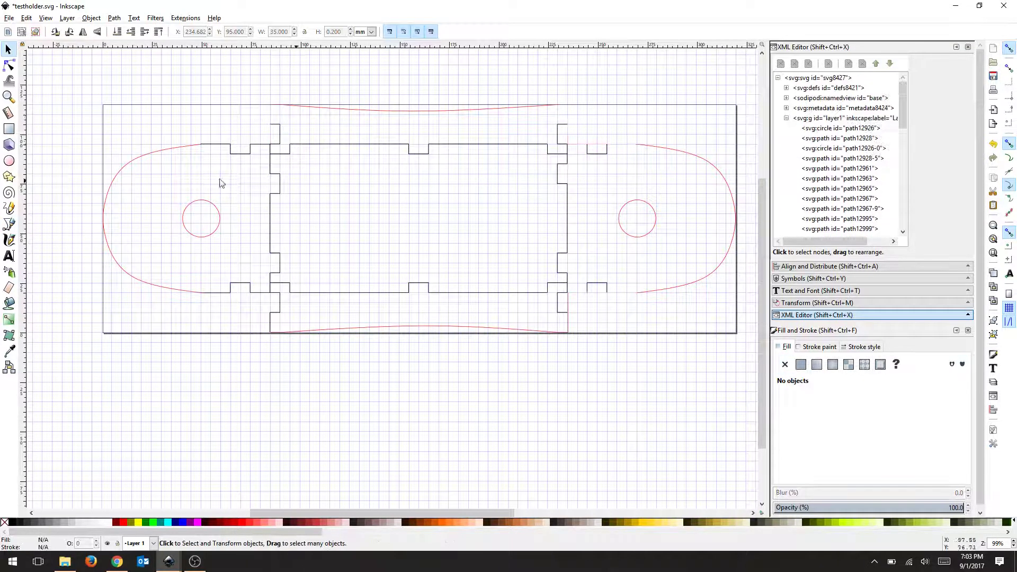
Add matching vertical segments at the upper slots of the left and right joins
key(b)
click(271, 105)
double_click(270, 125)
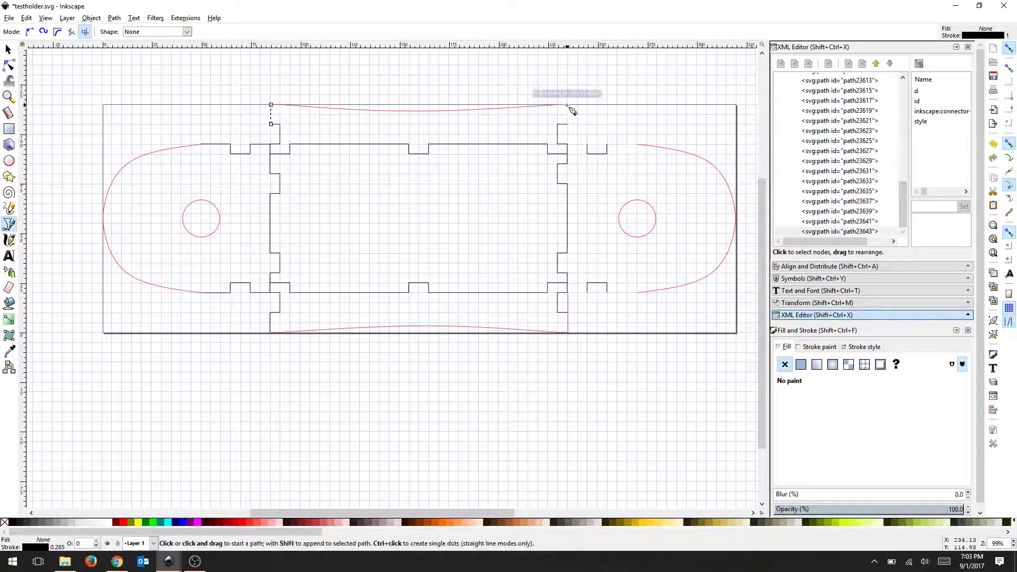
click(568, 104)
double_click(568, 124)
Draw the right panel's top and bottom edge segments, including the 10 mm bottom piece
click(569, 146)
double_click(587, 144)
click(607, 145)
double_click(637, 144)
click(637, 293)
double_click(607, 292)
click(587, 292)
double_click(567, 292)
Check the bottom-right join path, then draw a vertical line down the right join to the bottom edge
key(Escape)
key(s)
click(566, 302)
key(Escape)
key(b)
click(567, 312)
click(568, 332)
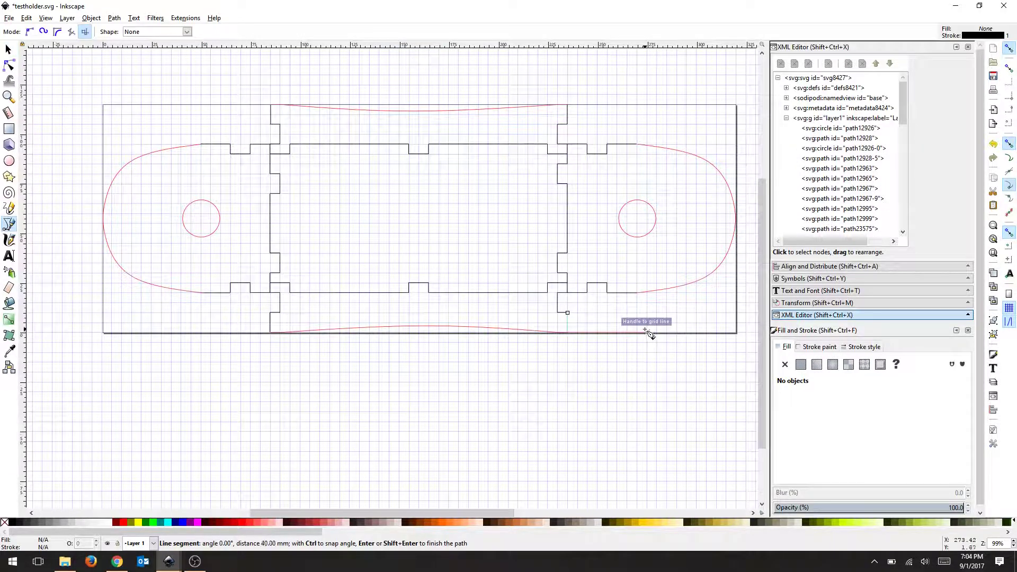
key(Return)
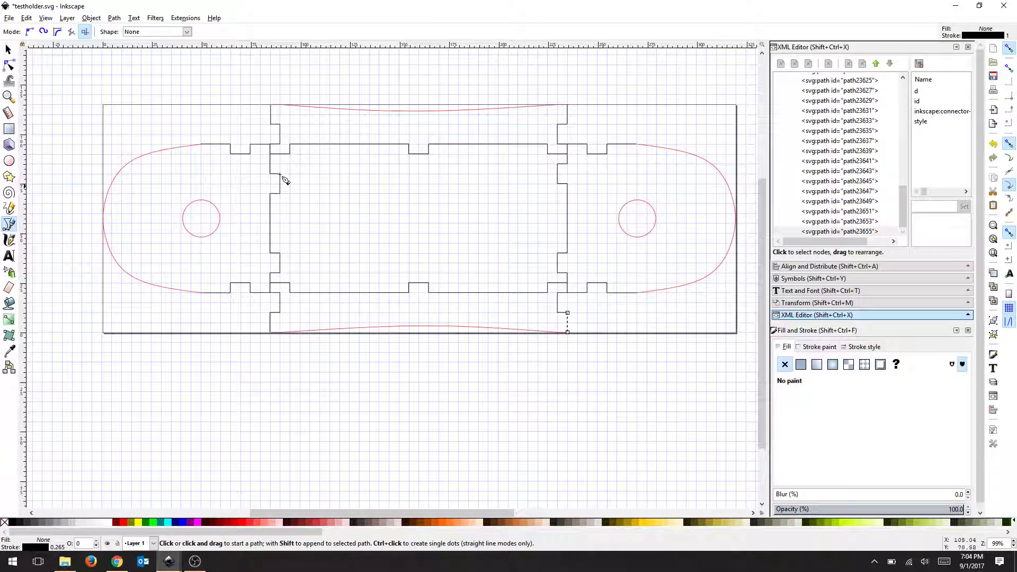
Move the left join's upper tab up into line with the grid and delete its stray vertical line
click(9, 49)
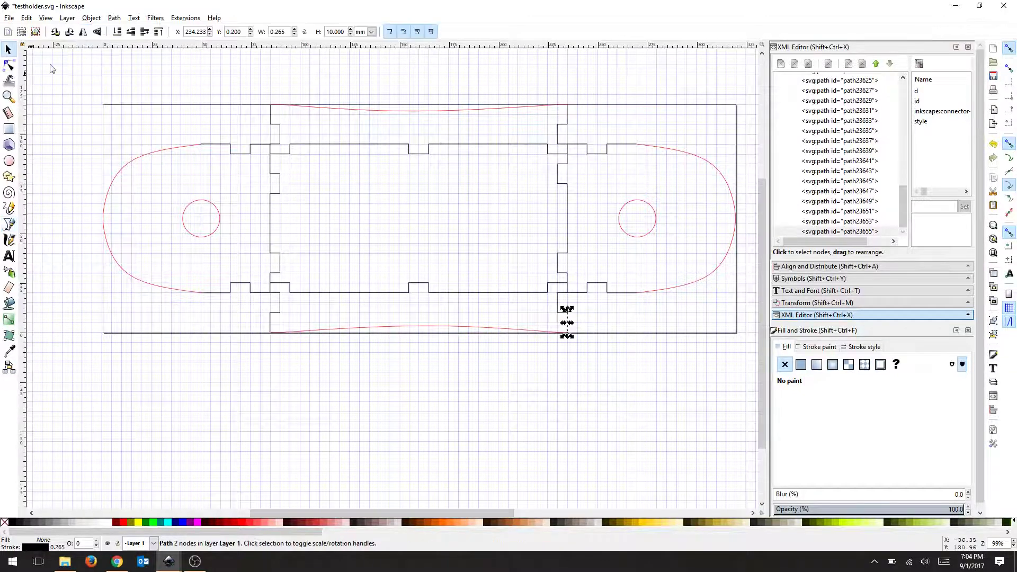
click(279, 184)
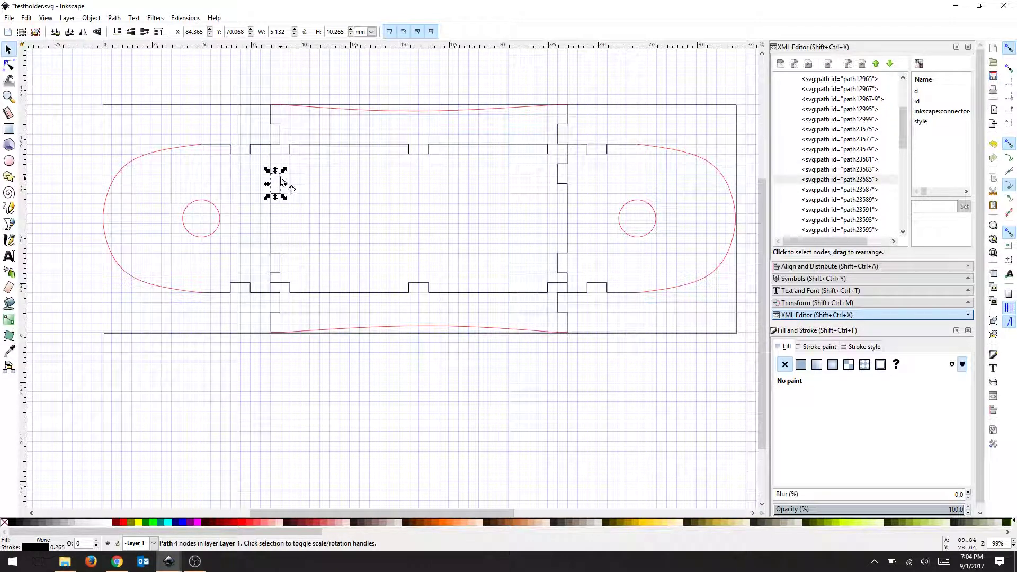
drag(280, 177, 281, 166)
click(302, 214)
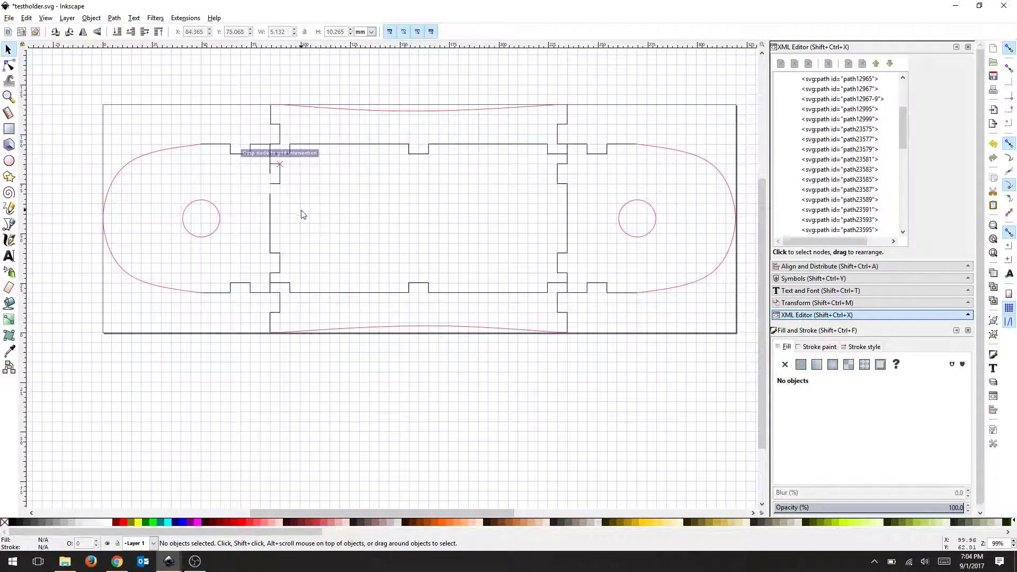
click(271, 175)
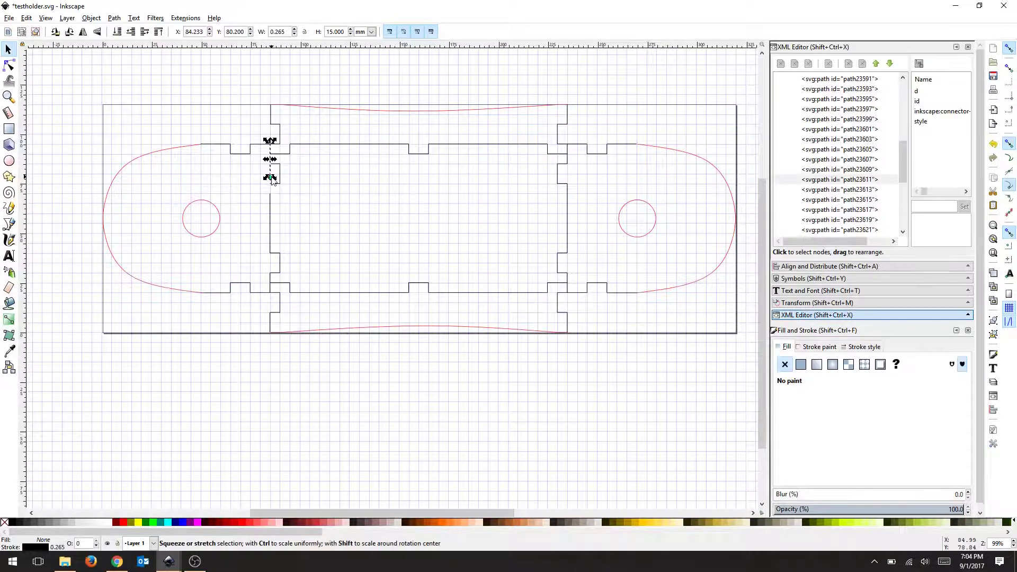
key(Delete)
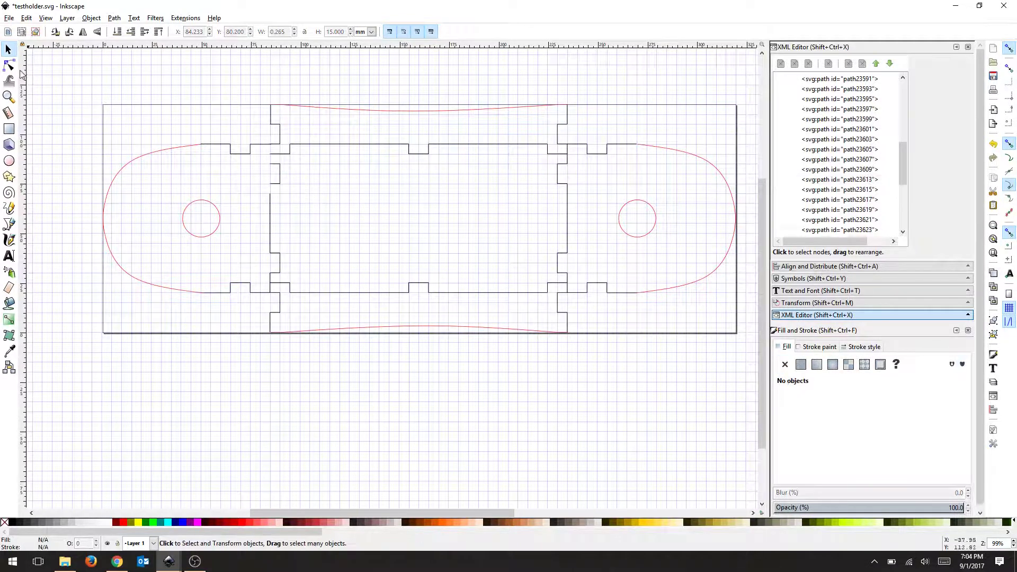
Redraw the short vertical lines on the left join to close the remaining gaps
click(9, 223)
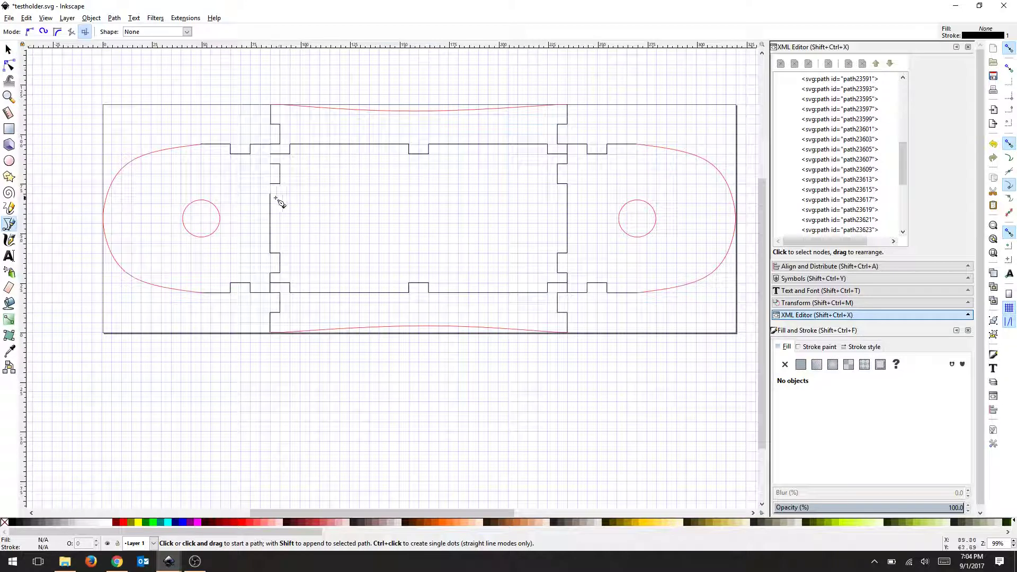
click(271, 194)
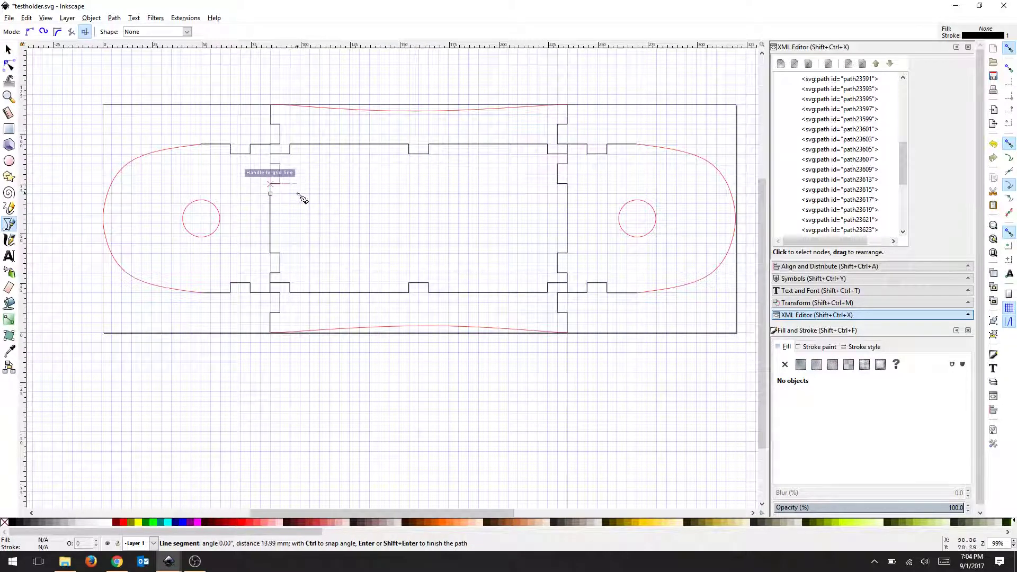
double_click(294, 168)
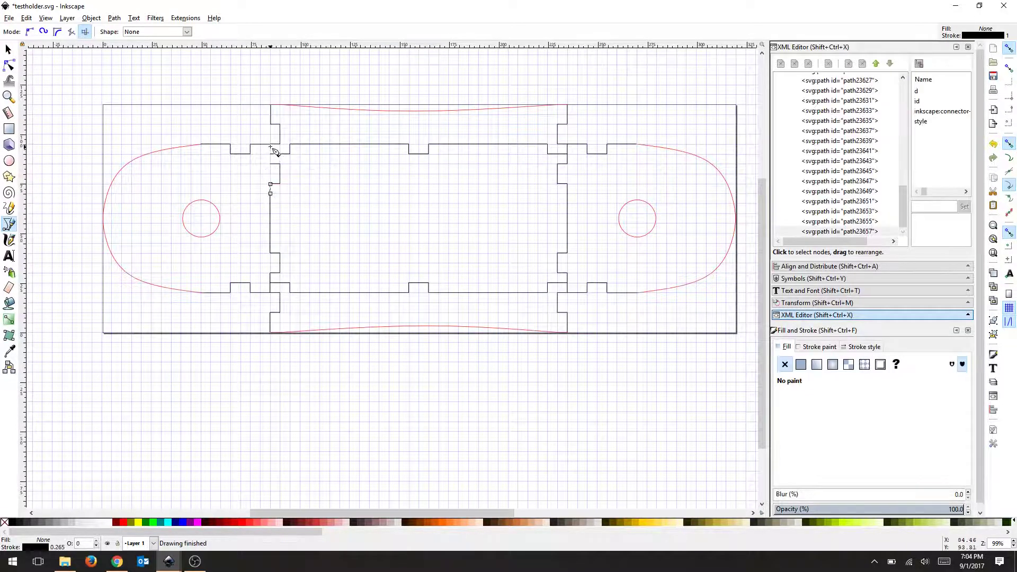
click(271, 144)
double_click(271, 163)
key(Escape)
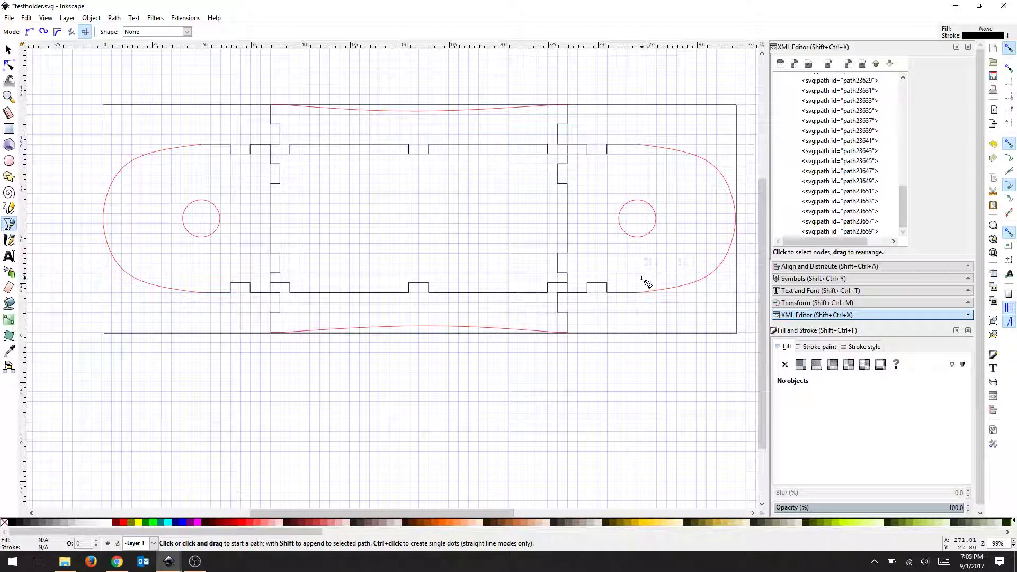
Give all 52 paths a pure red ff0000ff stroke, 0.2 mm wide
click(8, 49)
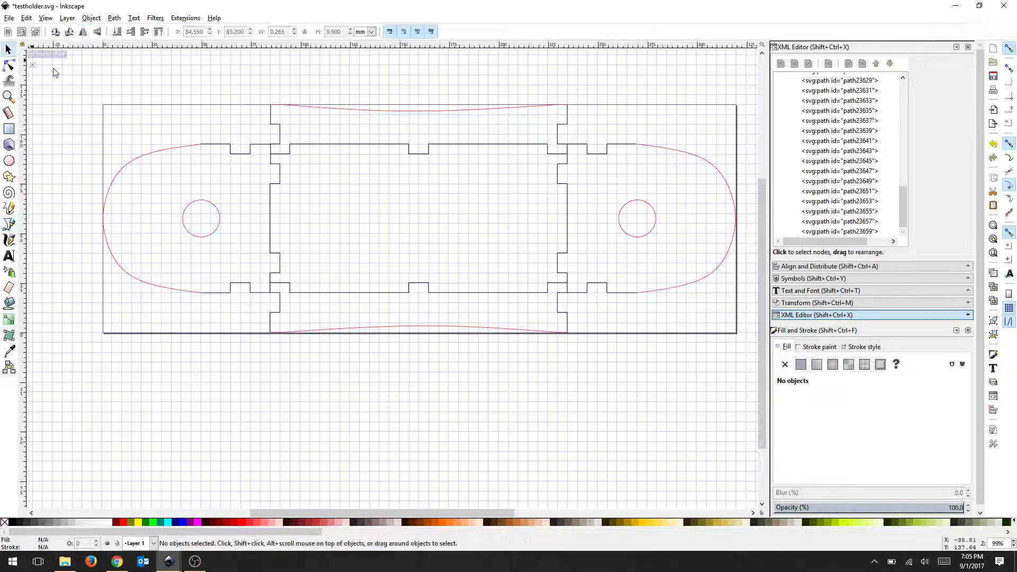
key(ctrl+a)
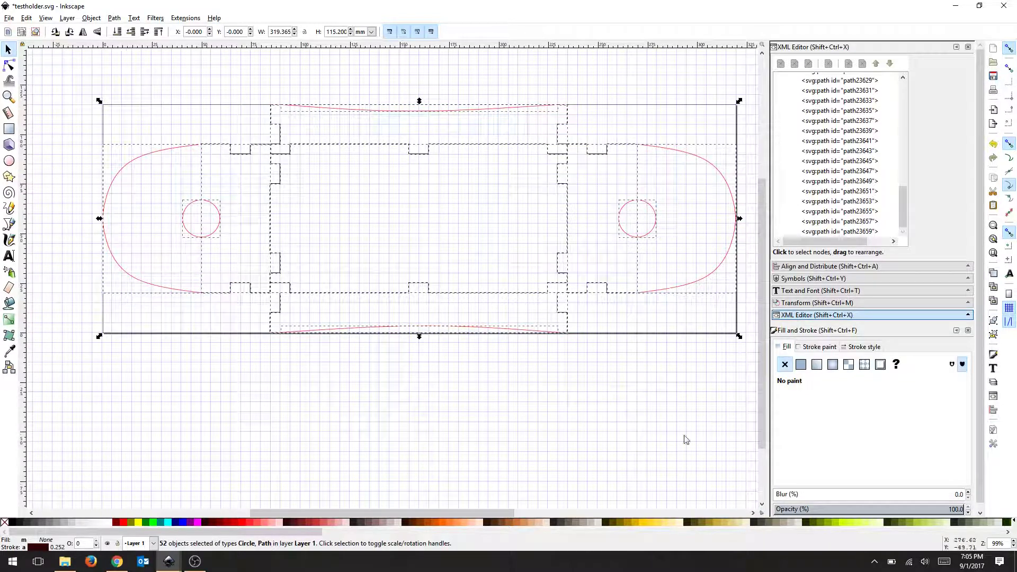
click(811, 349)
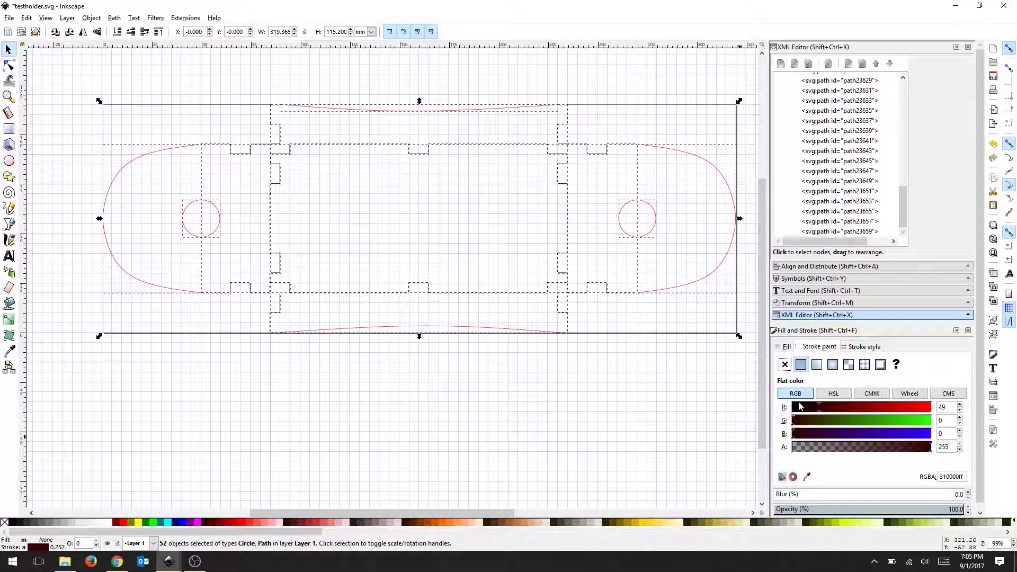
click(929, 407)
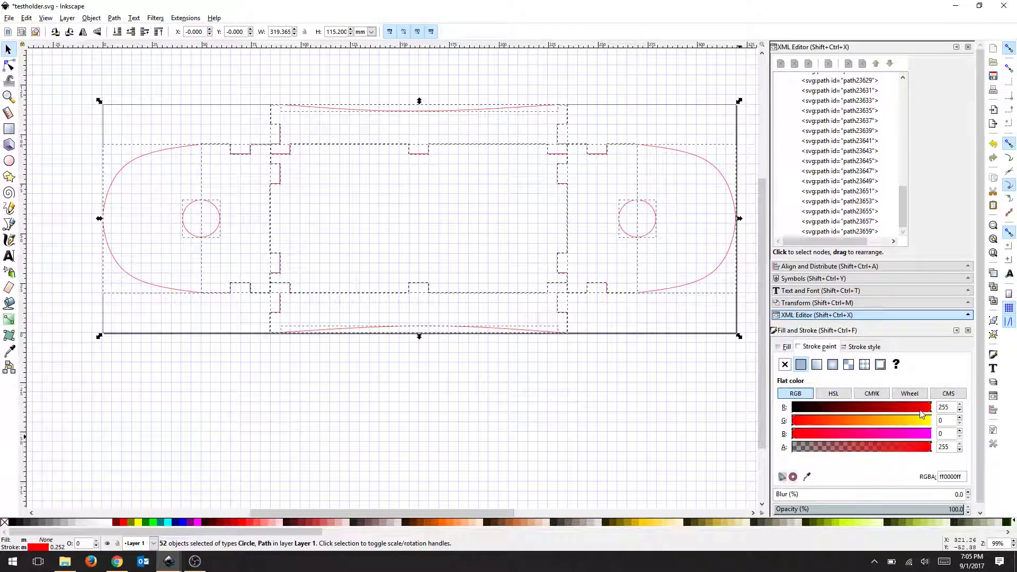
click(865, 347)
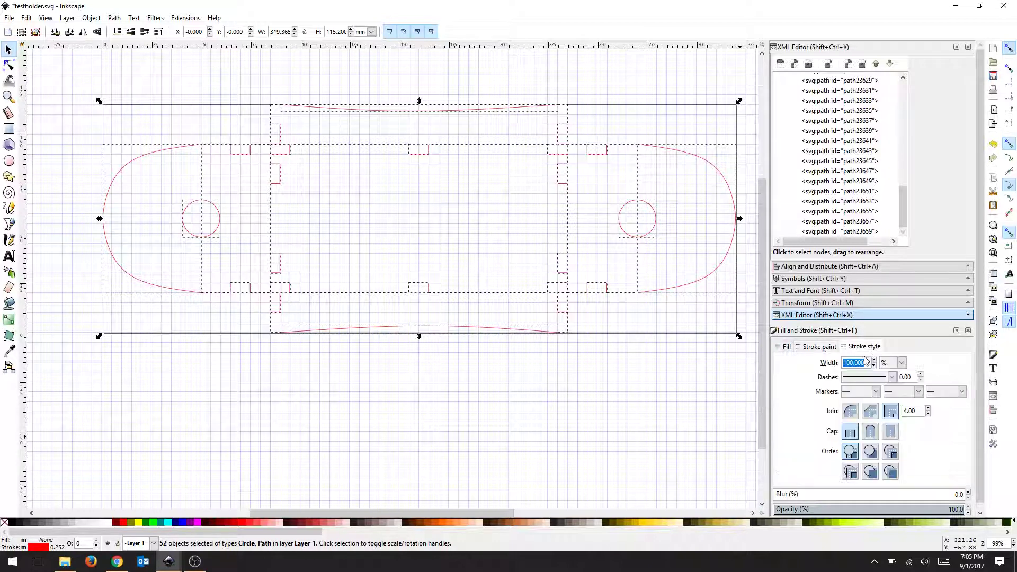
click(900, 363)
click(889, 439)
drag(868, 363, 810, 364)
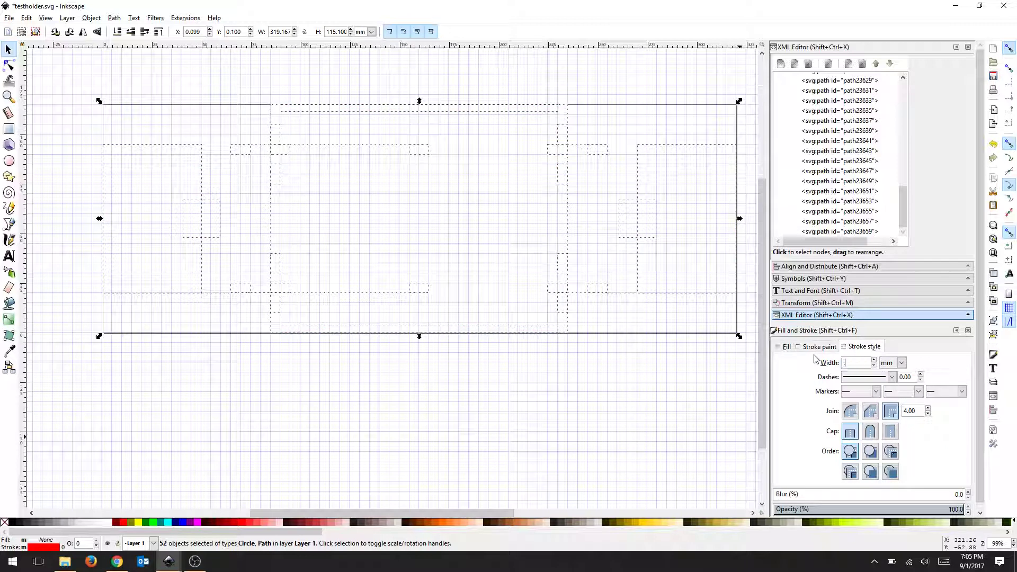
key(Return)
click(536, 405)
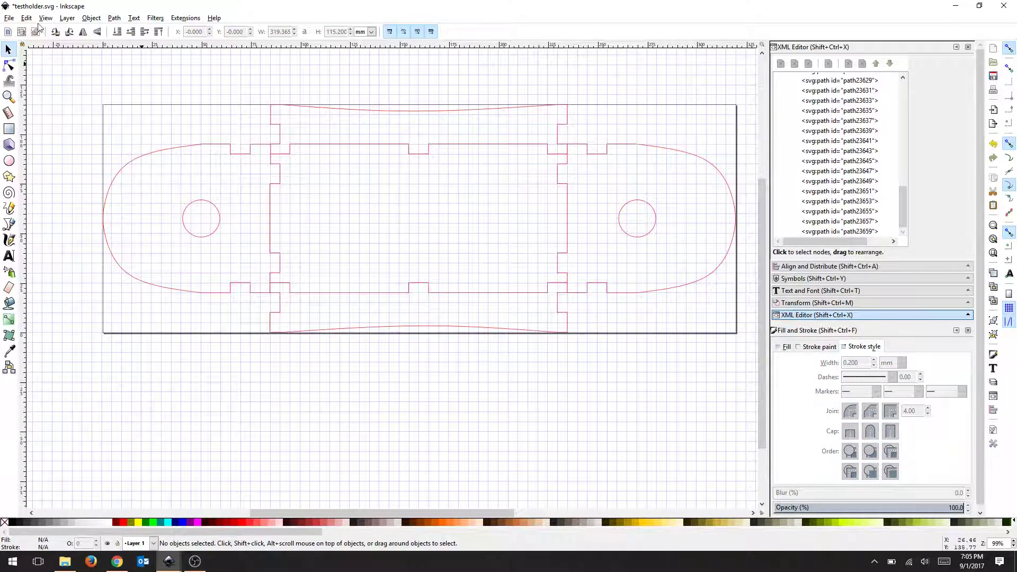
Save the drawing as testholder.svg and bring up the Extensions menu
click(16, 21)
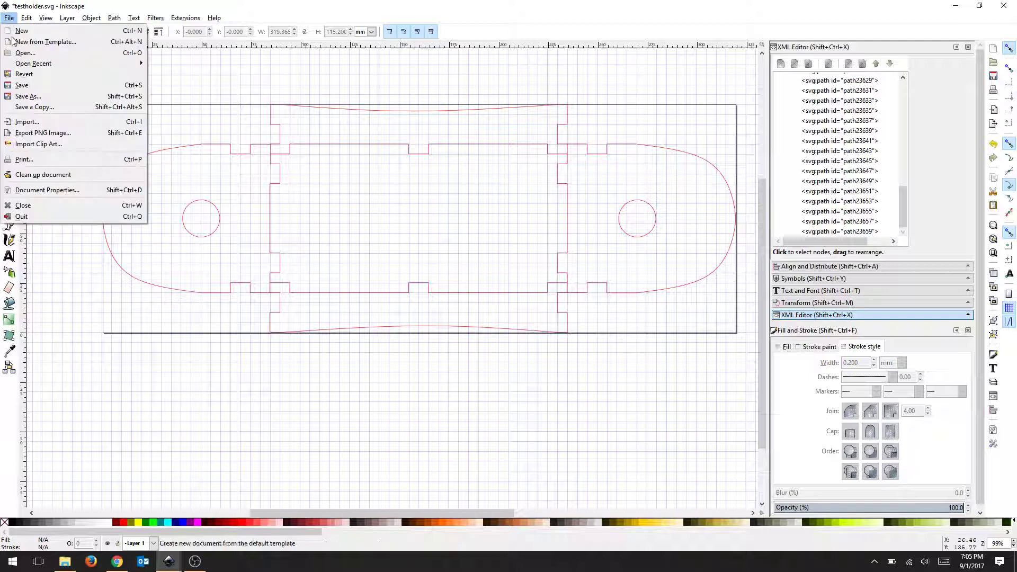
click(38, 87)
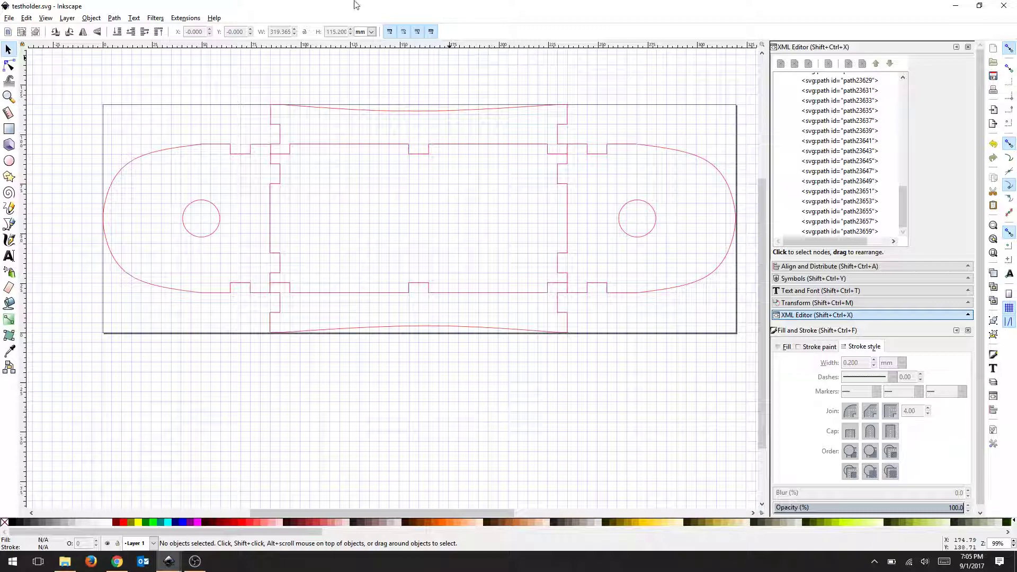
click(186, 19)
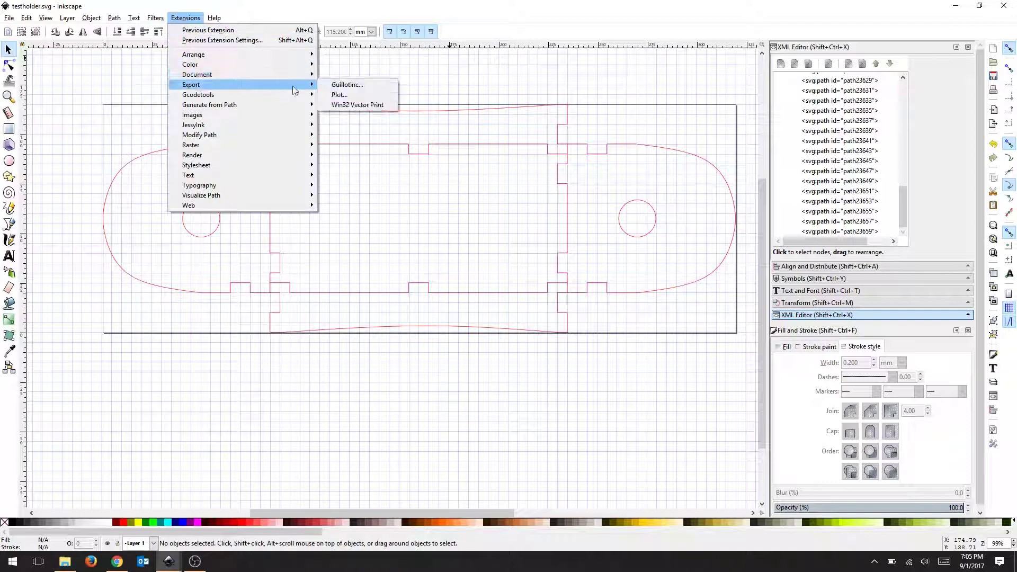